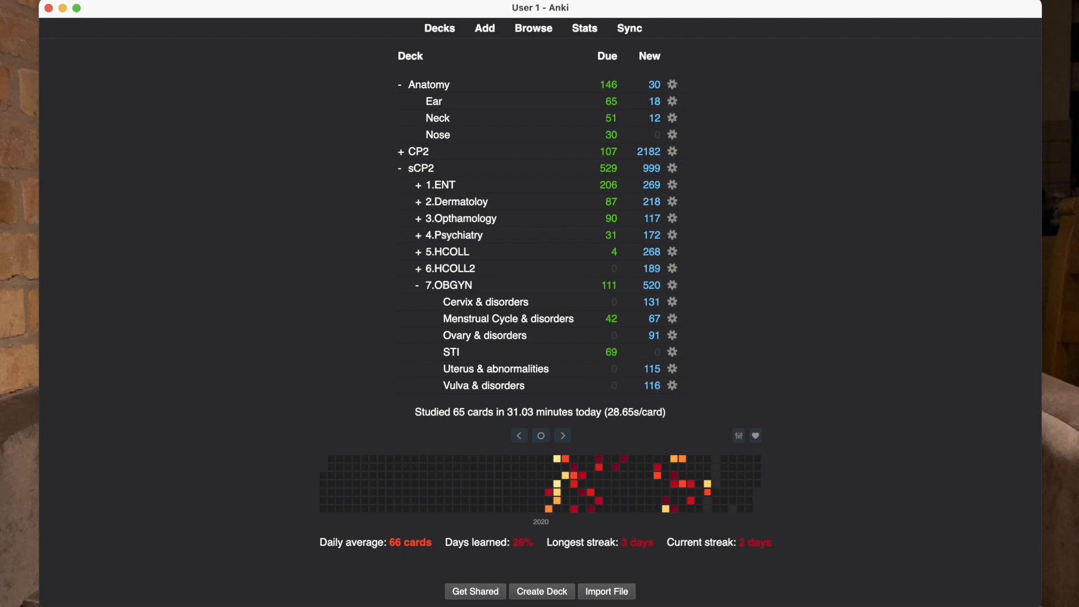
- Start studying the whole sCP2 deck to view its first card, and return to the deck list
{"action": "left_click", "coordinate": [421, 168]}
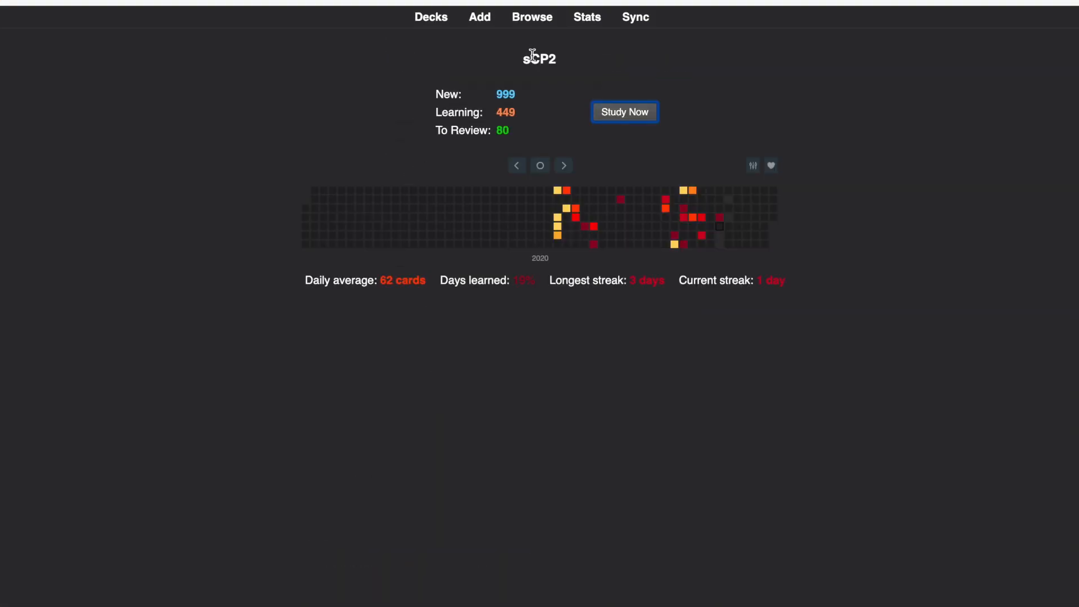
{"action": "left_click_drag", "start_coordinate": [530, 56], "coordinate": [598, 59]}
{"action": "left_click", "coordinate": [626, 123]}
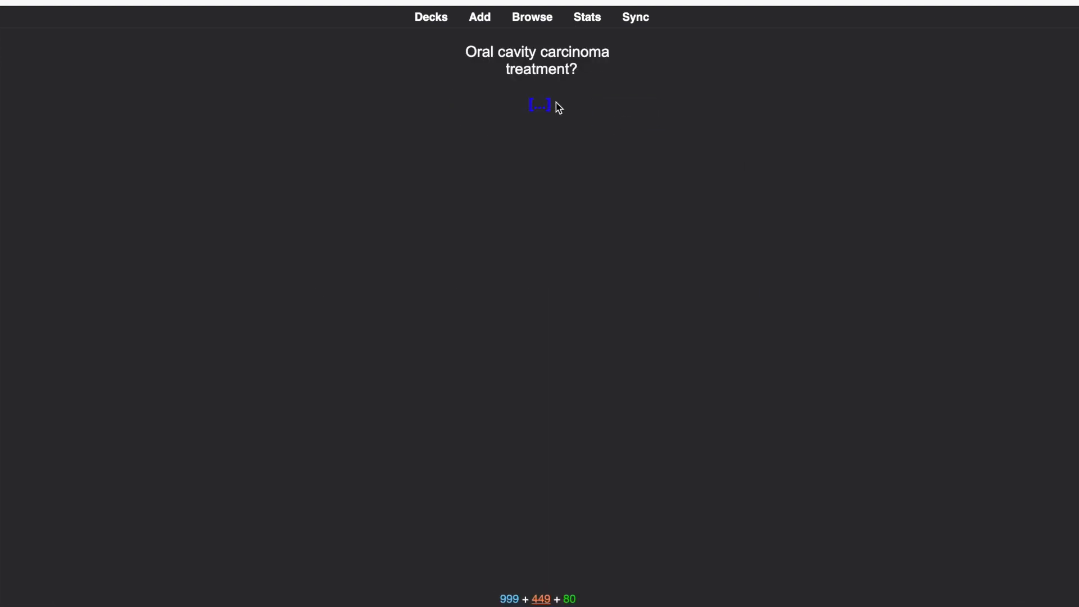
{"action": "left_click", "coordinate": [437, 18]}
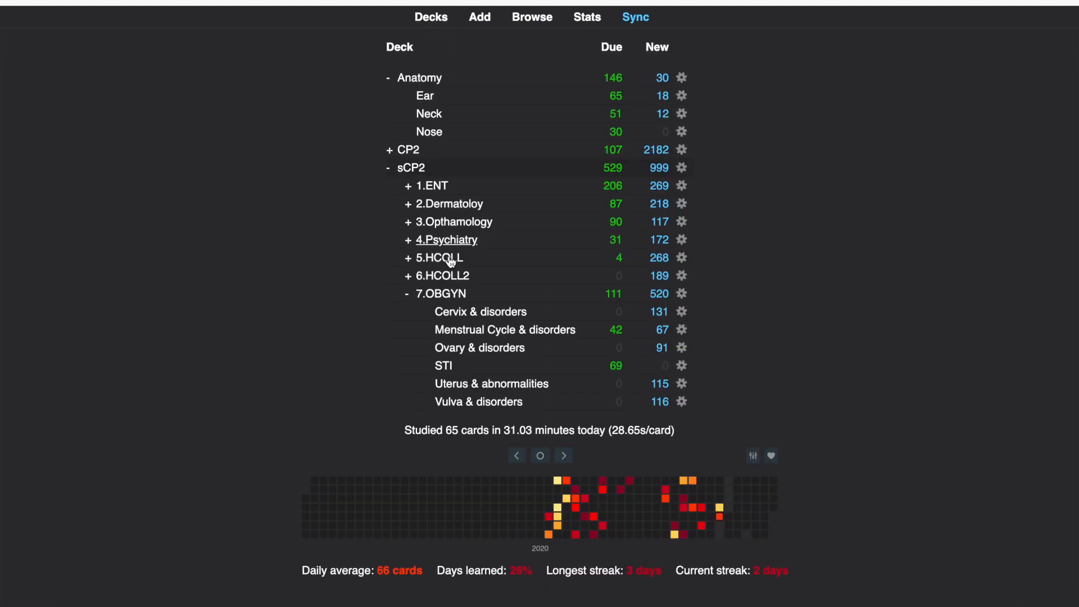
- Start studying the 7.OBGYN subdeck of sCP2, and return to the deck list
{"action": "left_click", "coordinate": [450, 297]}
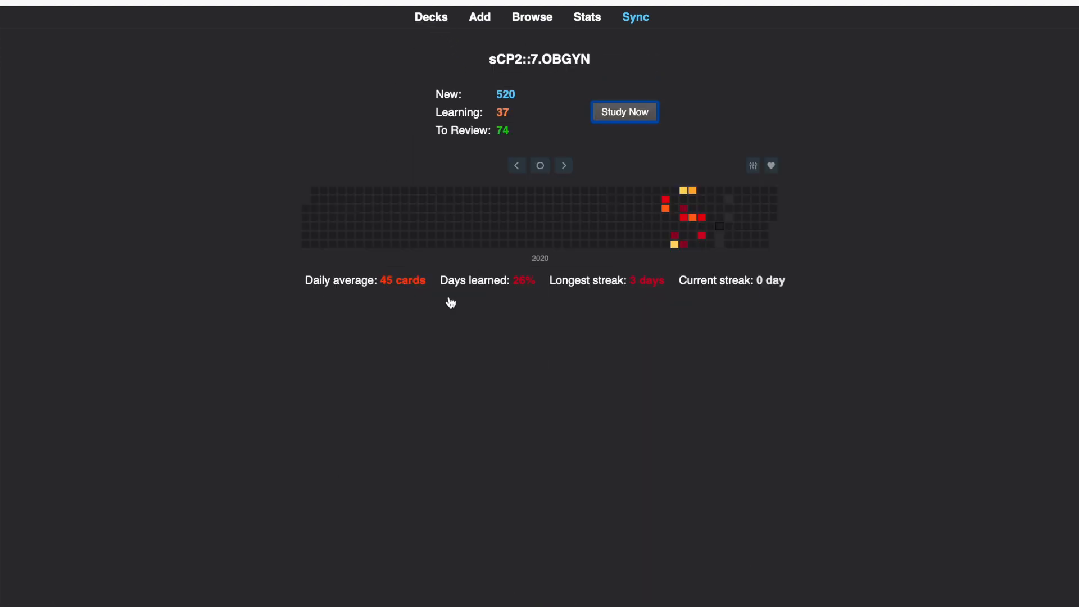
{"action": "left_click", "coordinate": [617, 118]}
{"action": "left_click", "coordinate": [431, 17]}
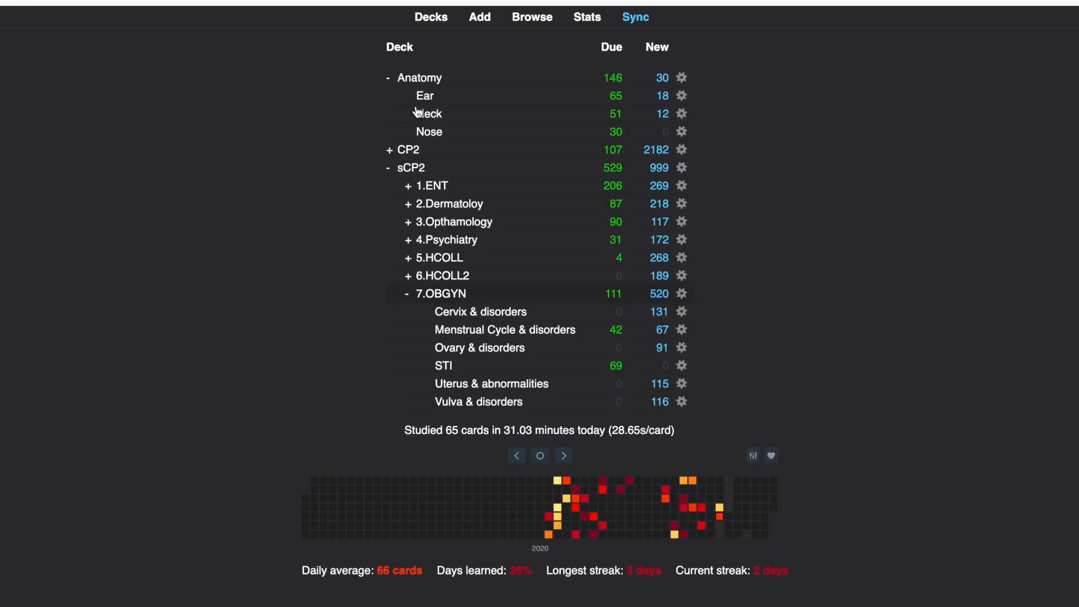
- Start studying the Uterus & abnormalities subdeck to view its first card, and return to the deck list
{"action": "left_click", "coordinate": [493, 387]}
{"action": "left_click", "coordinate": [607, 116]}
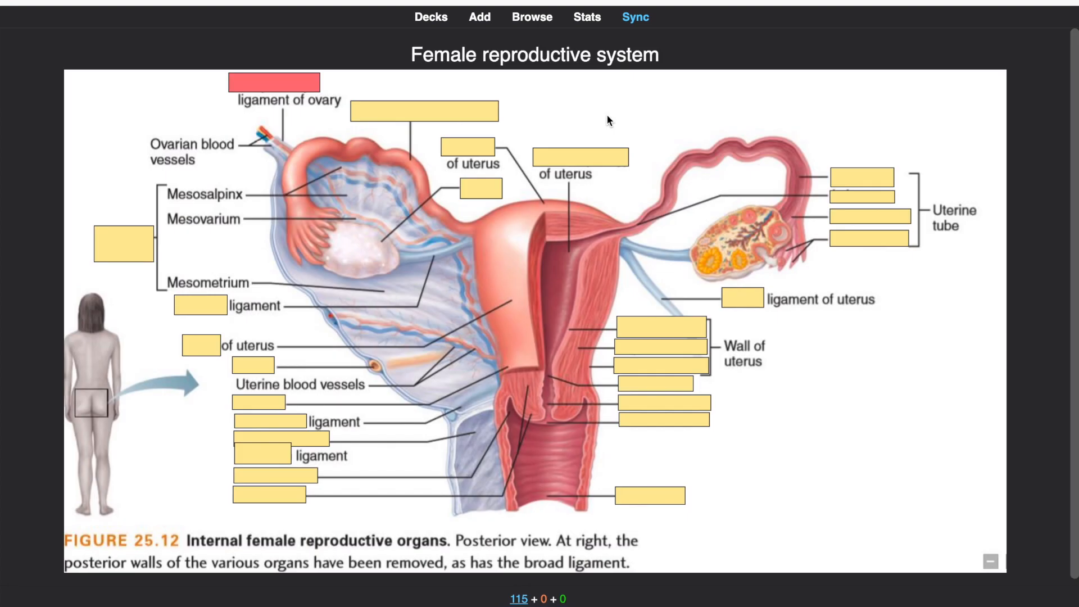
{"action": "left_click", "coordinate": [441, 18]}
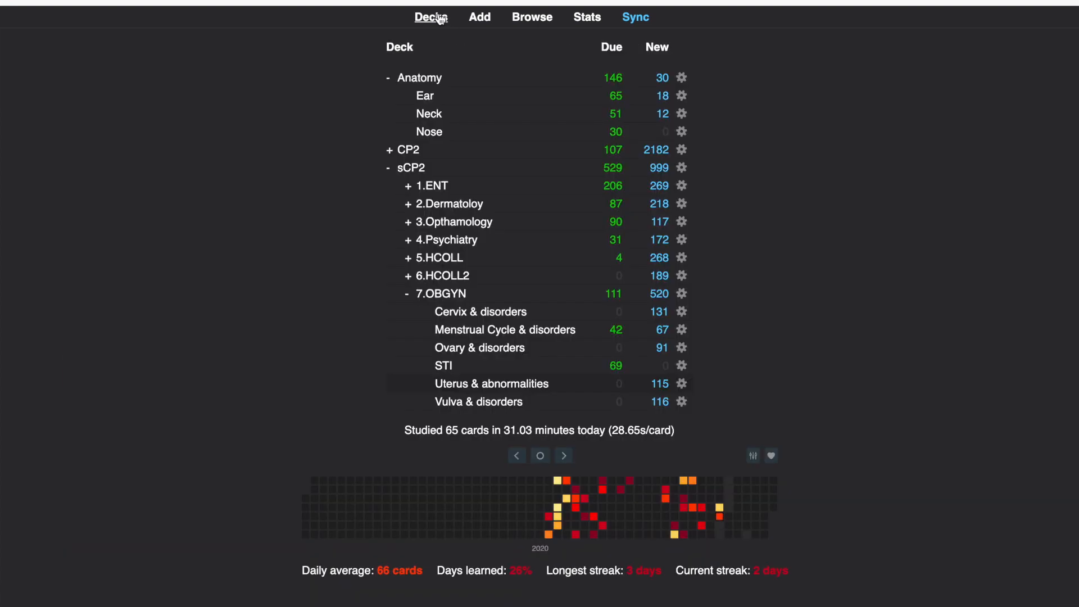
- Create a new deck named CP3 and check its overview before returning to the deck list
{"action": "left_click", "coordinate": [555, 593]}
{"action": "type", "text": "CP3"}
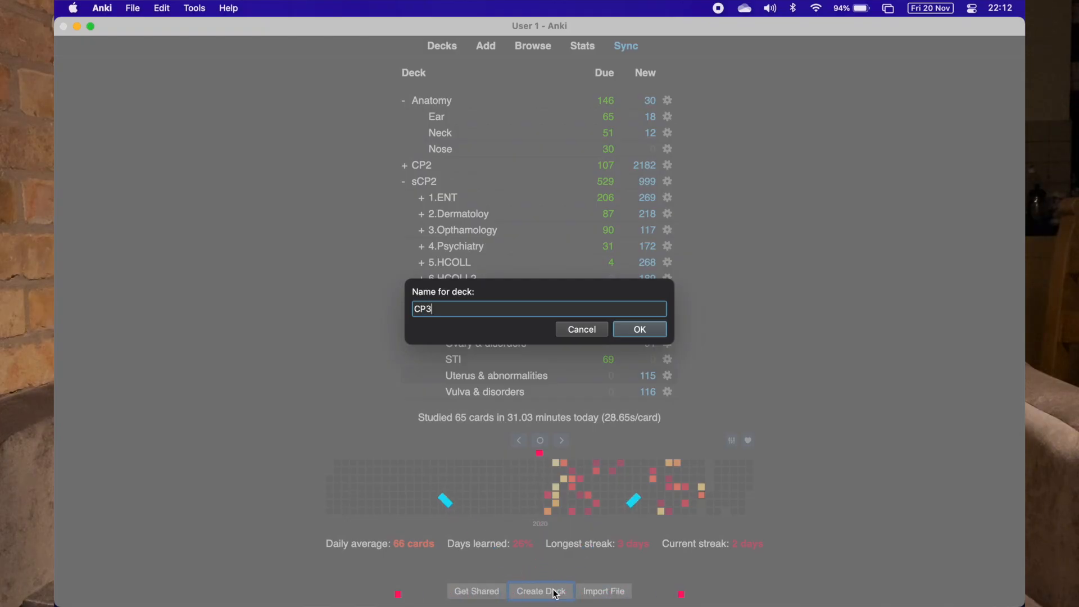
{"action": "key", "text": "Return"}
{"action": "left_click", "coordinate": [421, 181]}
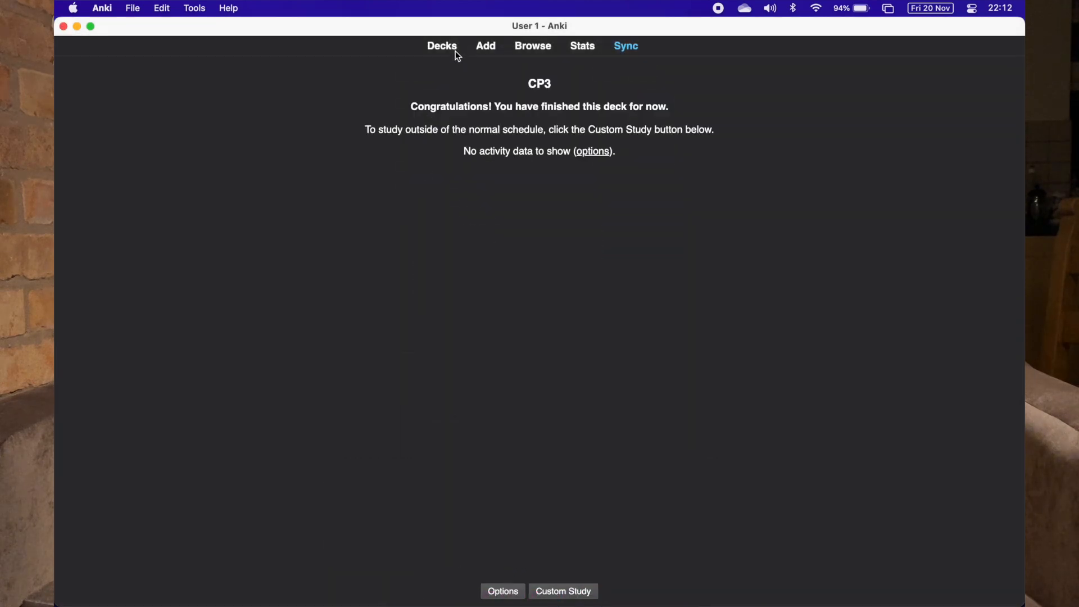
{"action": "left_click", "coordinate": [443, 46]}
- Create a Medicine subdeck under CP3 by naming the new deck CP3::Medicine, and return to the deck list after checking it
{"action": "left_click", "coordinate": [541, 591]}
{"action": "type", "text": "CP3::"}
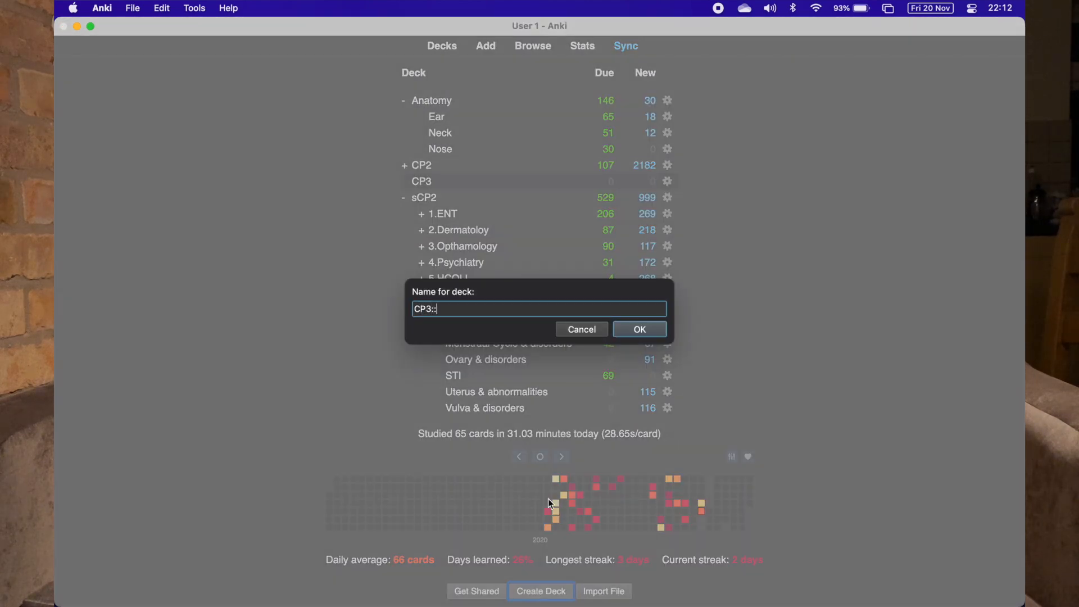
{"action": "type", "text": "Medicine"}
{"action": "key", "text": "Return"}
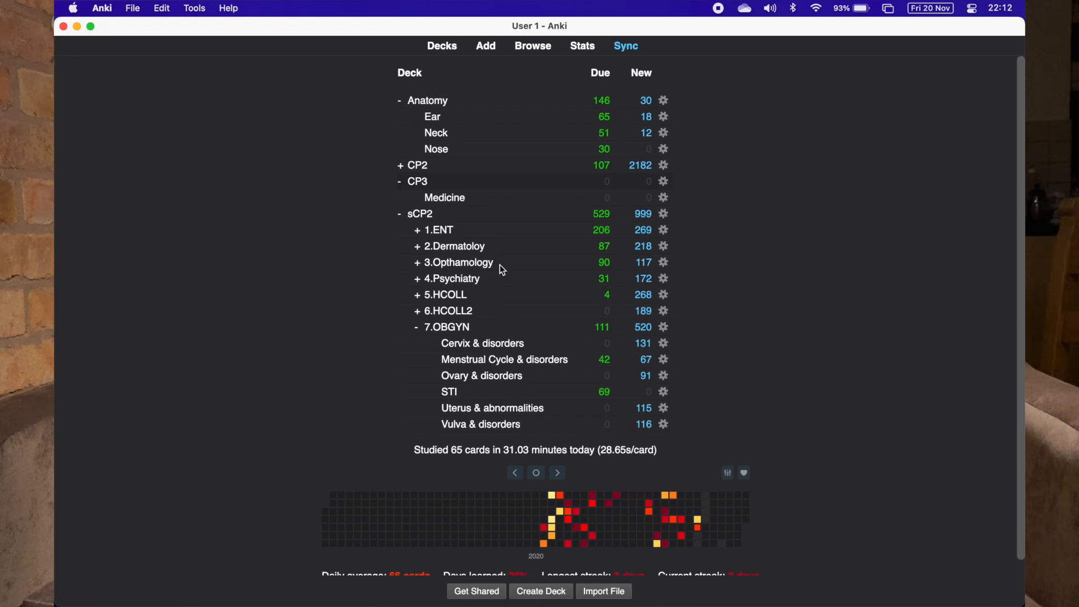
{"action": "left_click", "coordinate": [449, 203]}
{"action": "left_click", "coordinate": [444, 46]}
- Create a deeply nested subdeck named CP3::Medicine::general::surgery::idk::deck::blank
{"action": "left_click", "coordinate": [541, 591]}
{"action": "type", "text": "CP"}
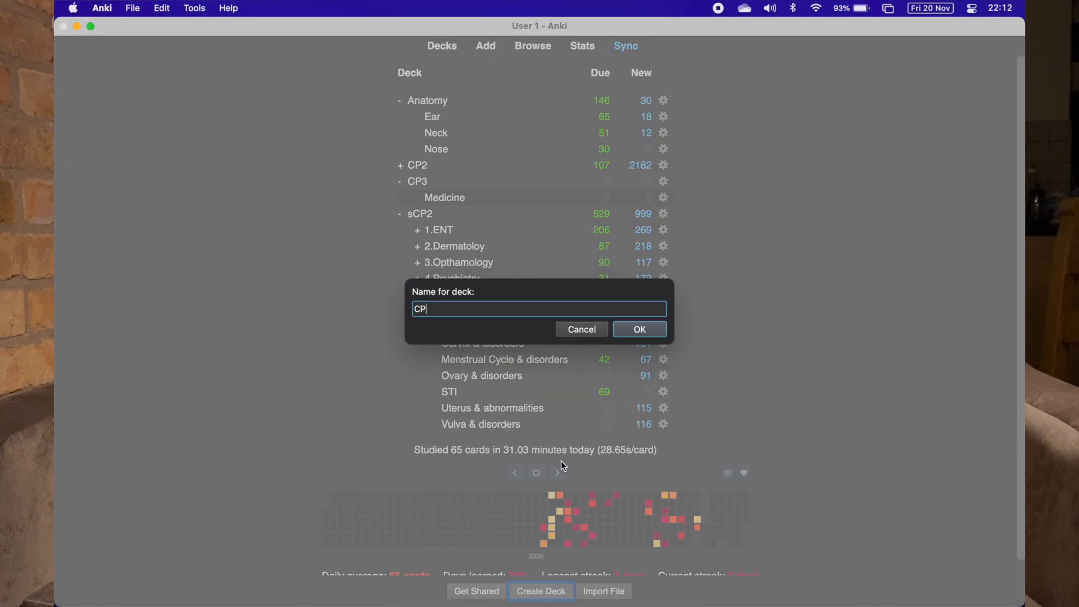
{"action": "type", "text": "3::Medicine::general::surgery::idk"}
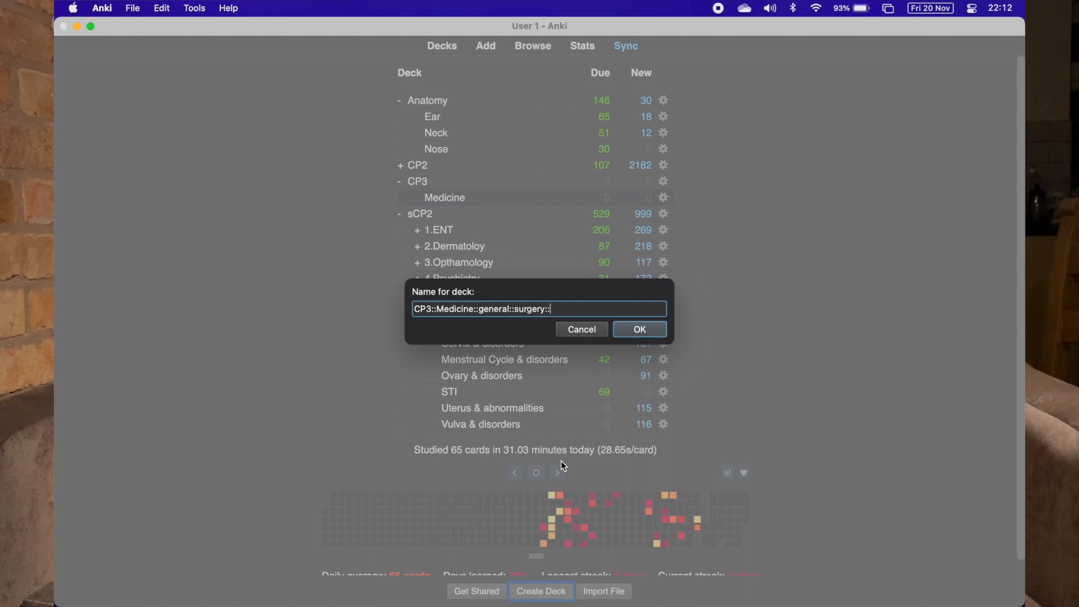
{"action": "type", "text": "::deck::blank"}
{"action": "left_click", "coordinate": [639, 329]}
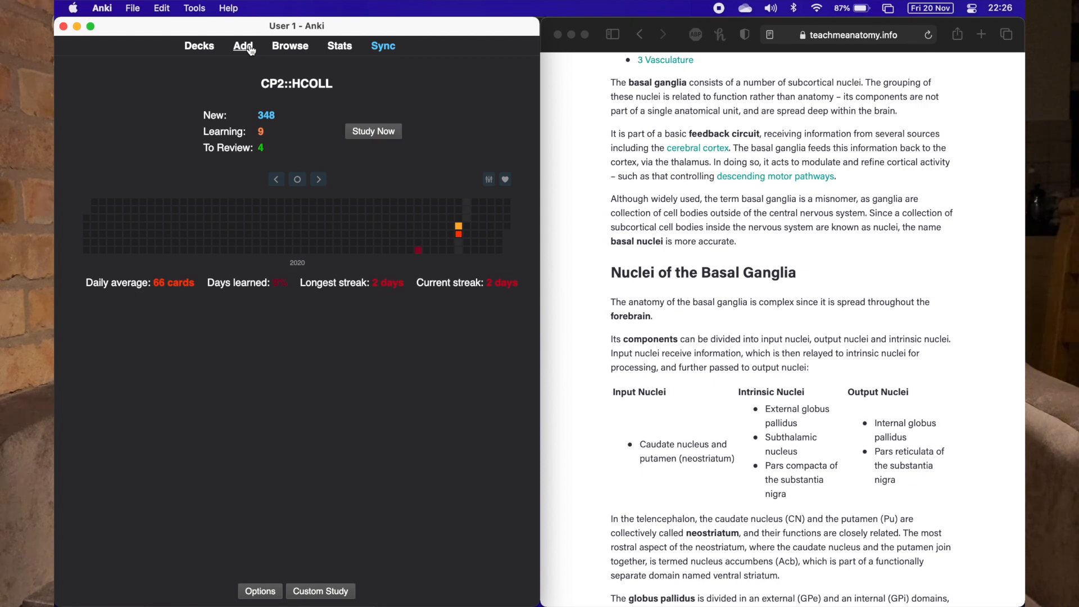
- Begin a new Basic note in the CP2::HCOLL deck and tag it hcoll
{"action": "left_click", "coordinate": [250, 49]}
{"action": "scroll", "coordinate": [601, 22], "scroll_direction": "left", "scroll_amount": 3}
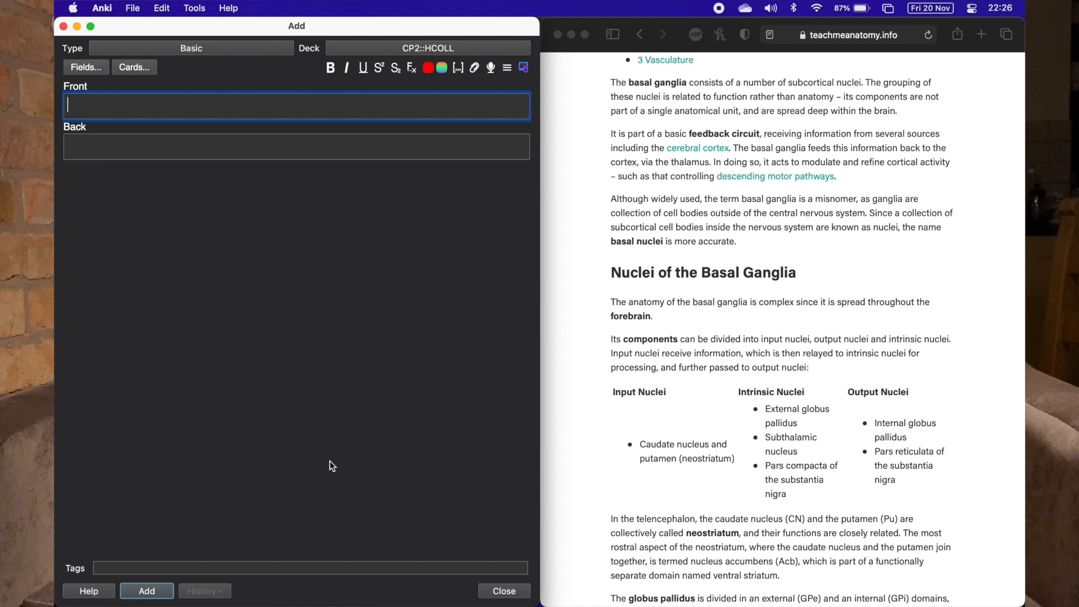
{"action": "left_click", "coordinate": [332, 569]}
{"action": "type", "text": "hcoll"}
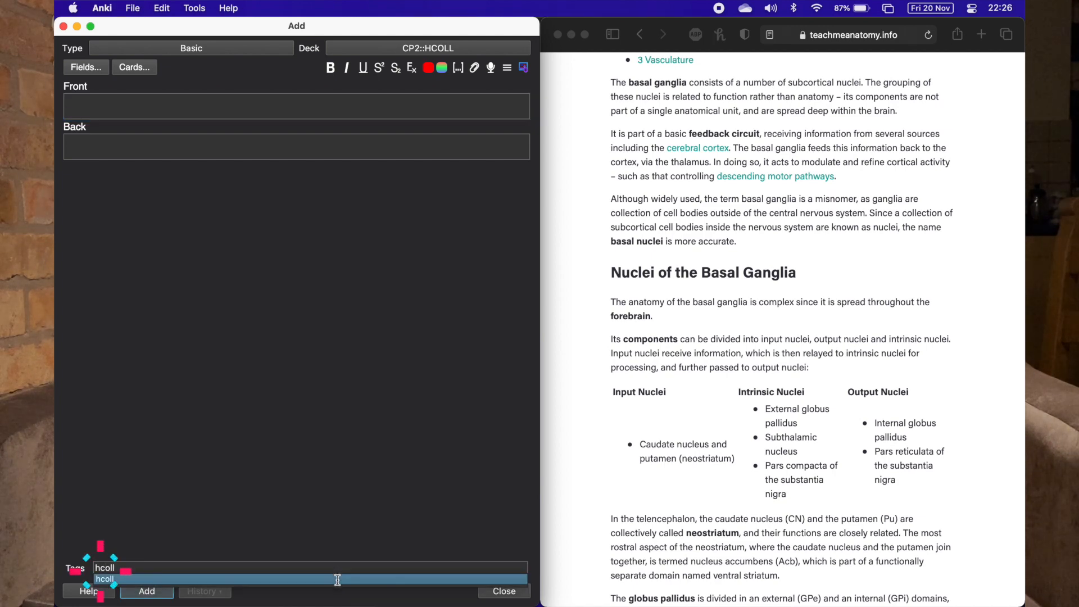
{"action": "left_click", "coordinate": [337, 579]}
- Highlight the article's sentence on basal ganglia anatomy and enter "Where is the basal ganglia spread throughout?" as the note's front
{"action": "left_click", "coordinate": [284, 105]}
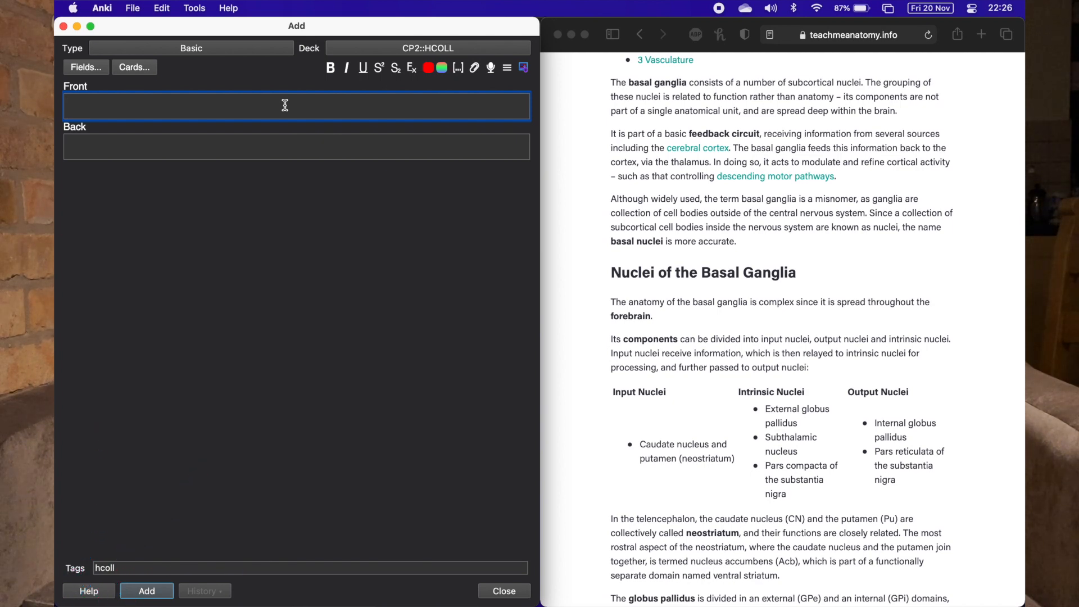
{"action": "scroll", "coordinate": [658, 267], "scroll_direction": "down", "scroll_amount": 2}
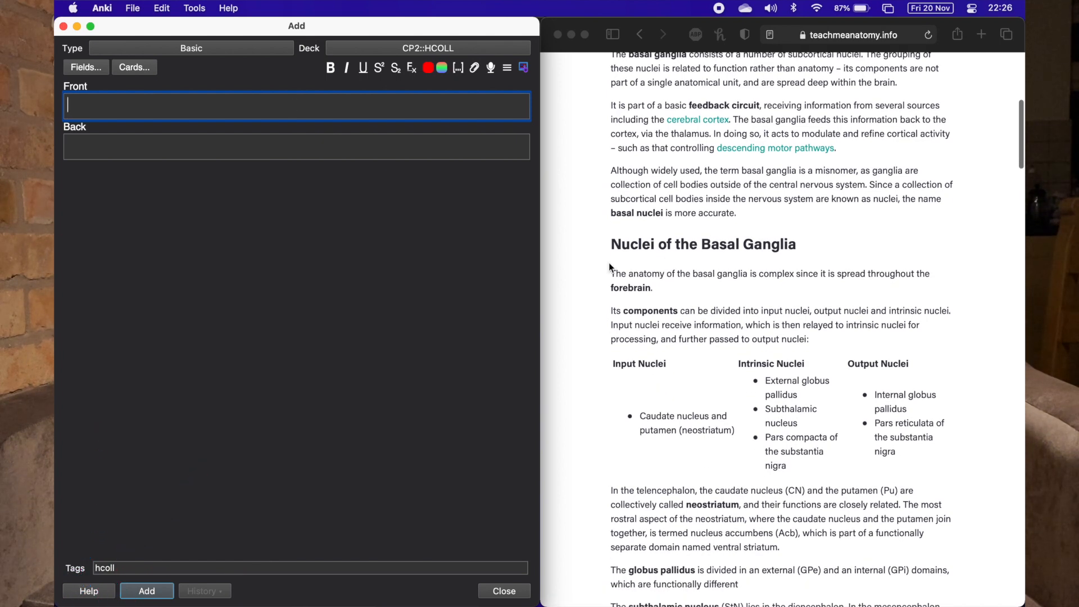
{"action": "left_click", "coordinate": [612, 272]}
{"action": "left_click_drag", "start_coordinate": [612, 272], "coordinate": [677, 287]}
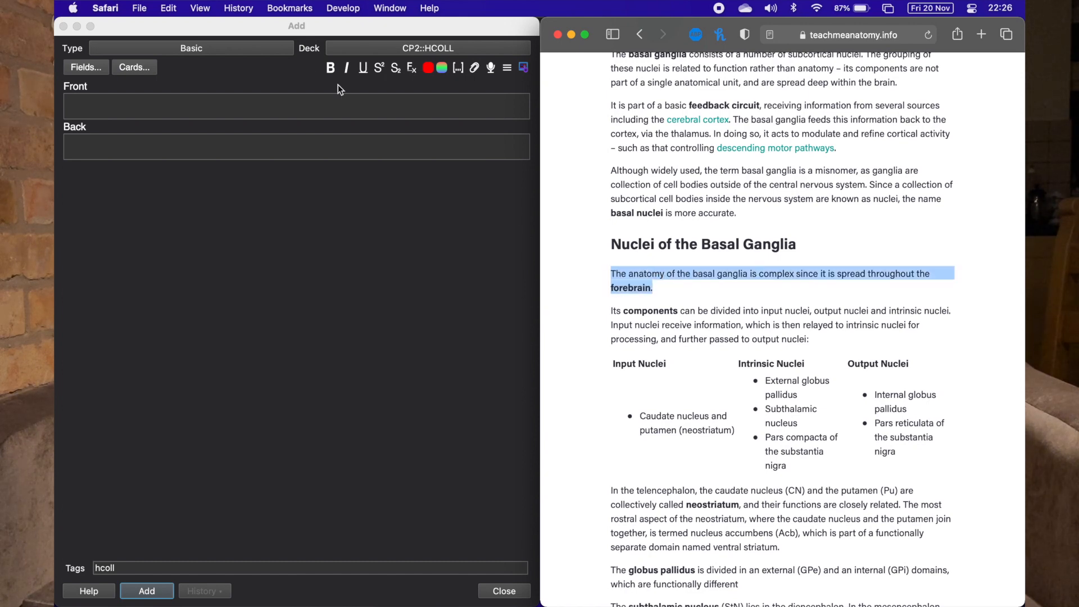
{"action": "left_click", "coordinate": [293, 104]}
{"action": "type", "text": "Where is the bas"}
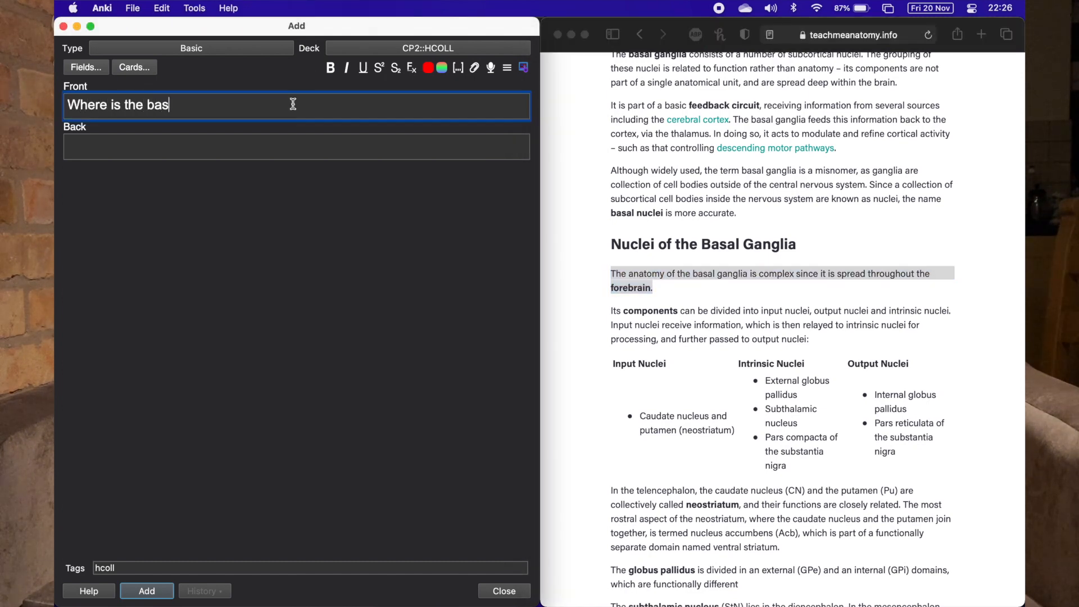
{"action": "type", "text": "al ganglia spread "}
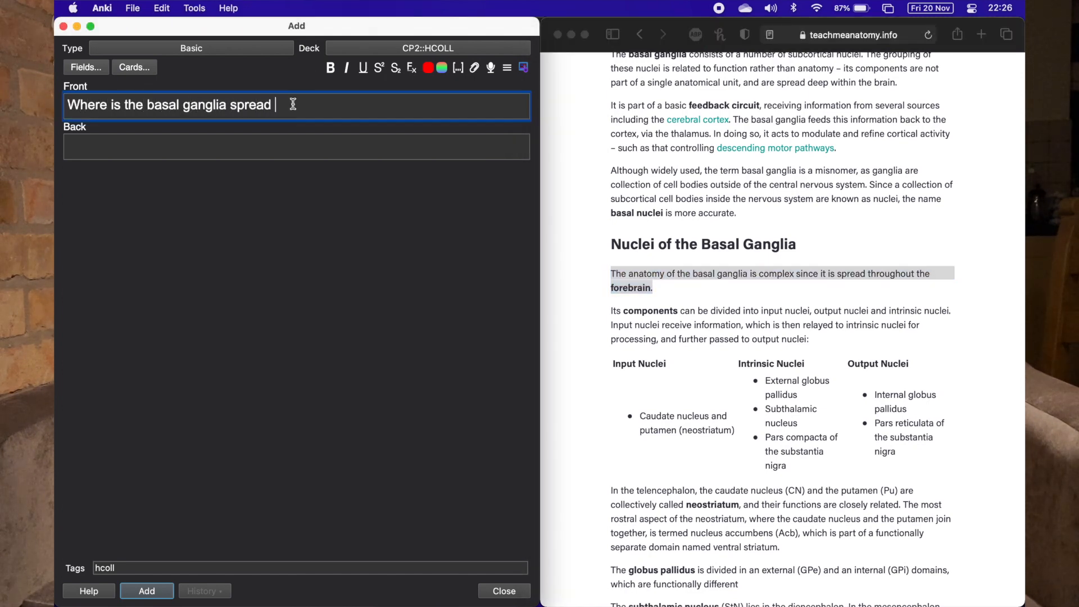
{"action": "type", "text": "throughout?"}
- Enter "Forebrain" as the note's back and add the note to the deck
{"action": "key", "text": "Tab"}
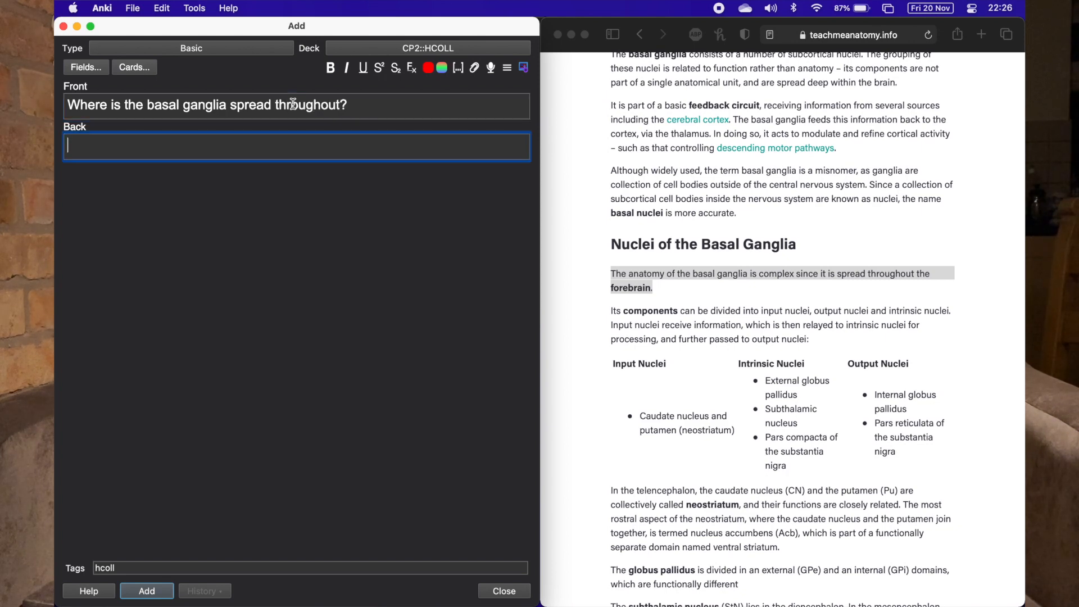
{"action": "type", "text": "Forebrain"}
{"action": "left_click", "coordinate": [147, 590]}
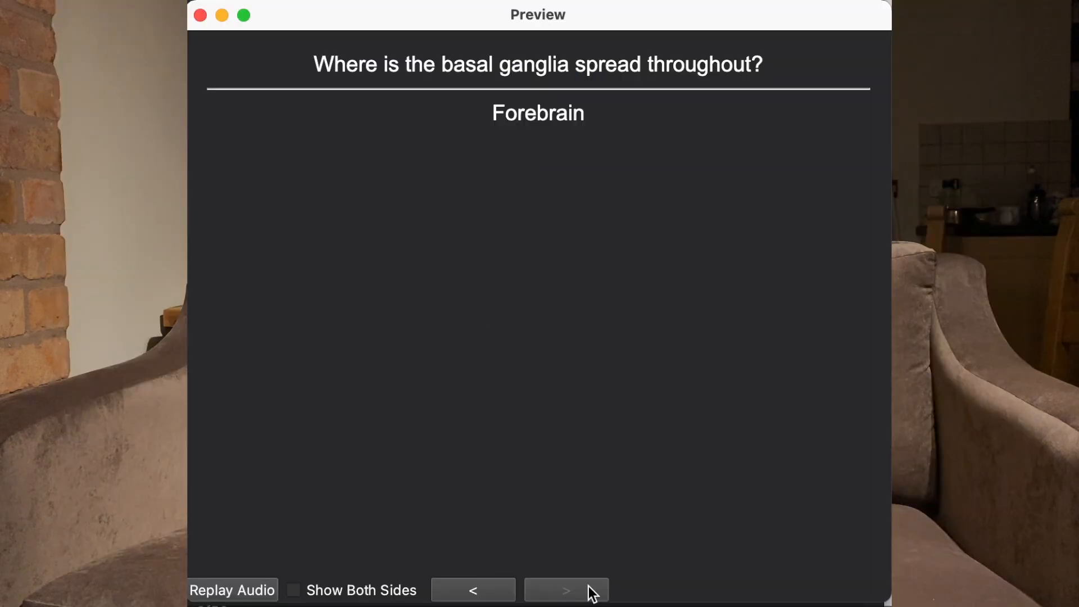
- Flip between the question and answer sides of the basal ganglia card in its preview
{"action": "left_click", "coordinate": [511, 592]}
{"action": "left_click", "coordinate": [551, 592]}
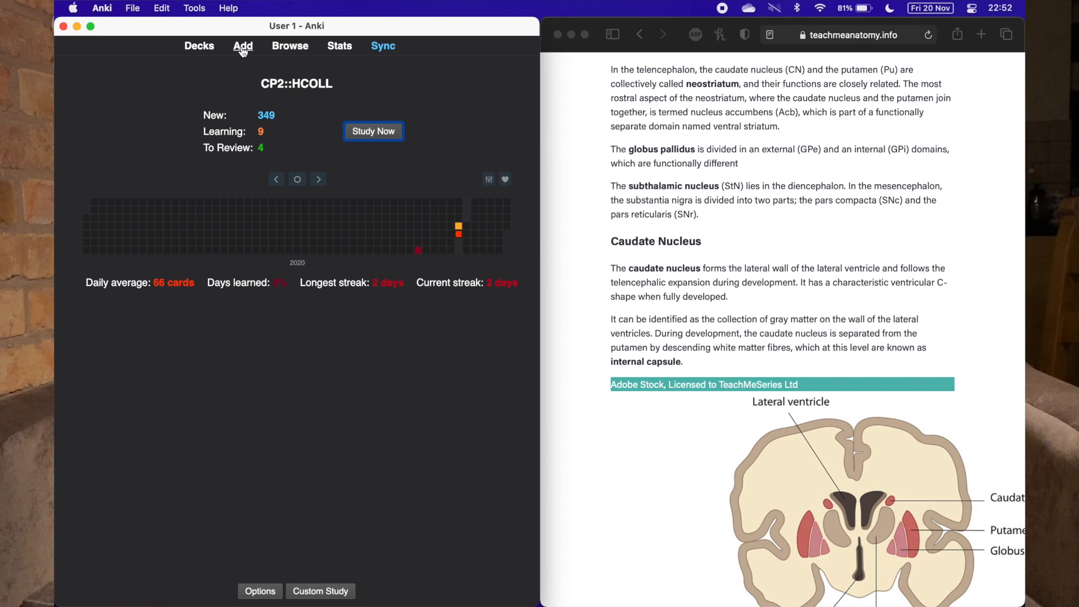
- Begin another note in CP2::HCOLL and copy the article's first Caudate Nucleus paragraph into its front field
{"action": "left_click", "coordinate": [242, 50]}
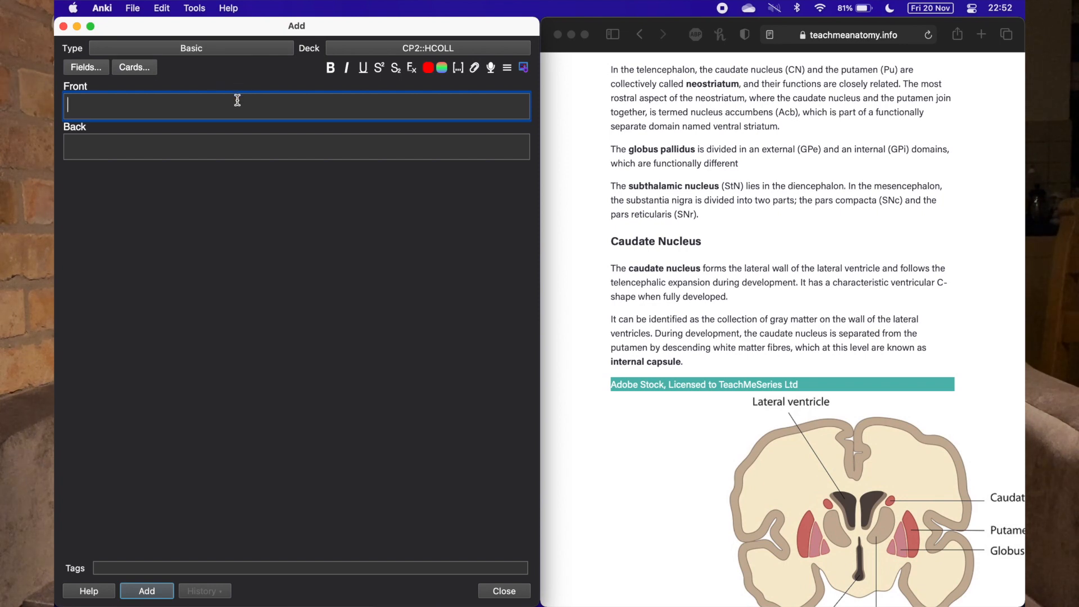
{"action": "left_click", "coordinate": [658, 243]}
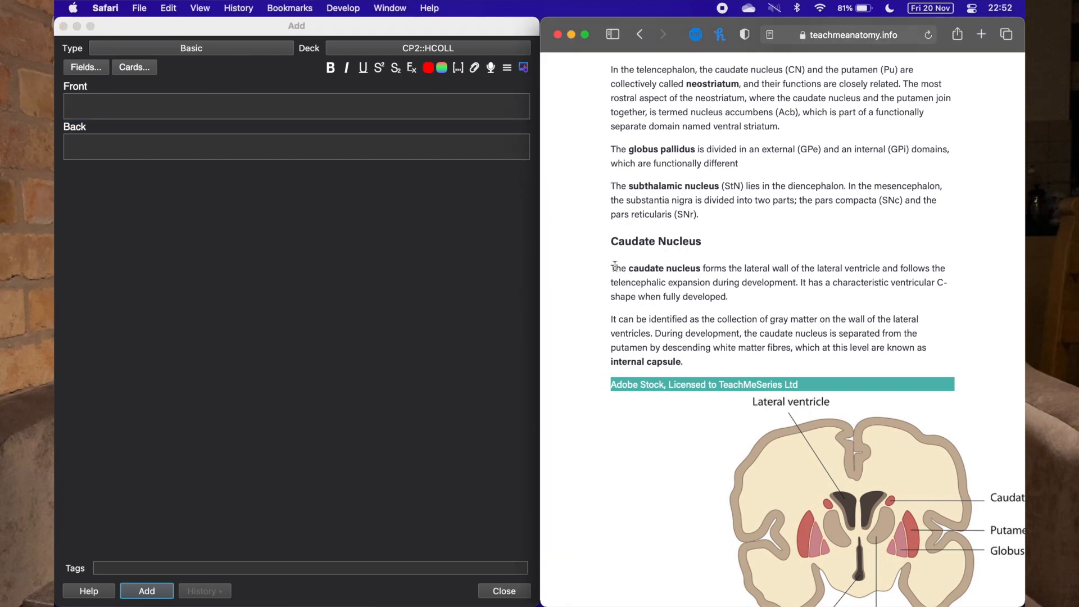
{"action": "left_click_drag", "start_coordinate": [611, 268], "coordinate": [733, 294]}
{"action": "key", "text": "super+c"}
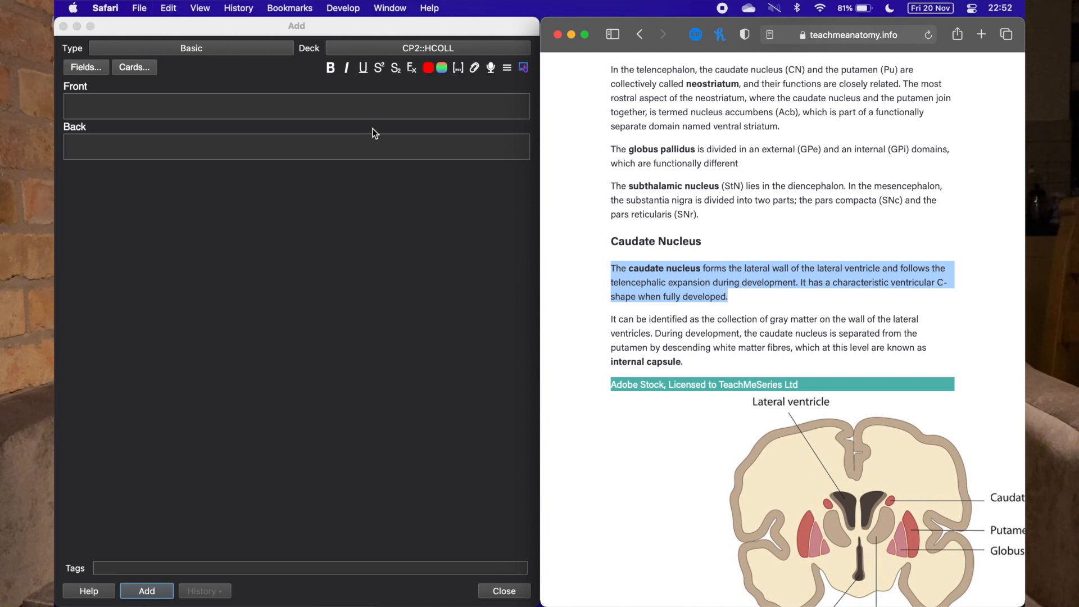
{"action": "left_click", "coordinate": [352, 107]}
{"action": "key", "text": "super+v"}
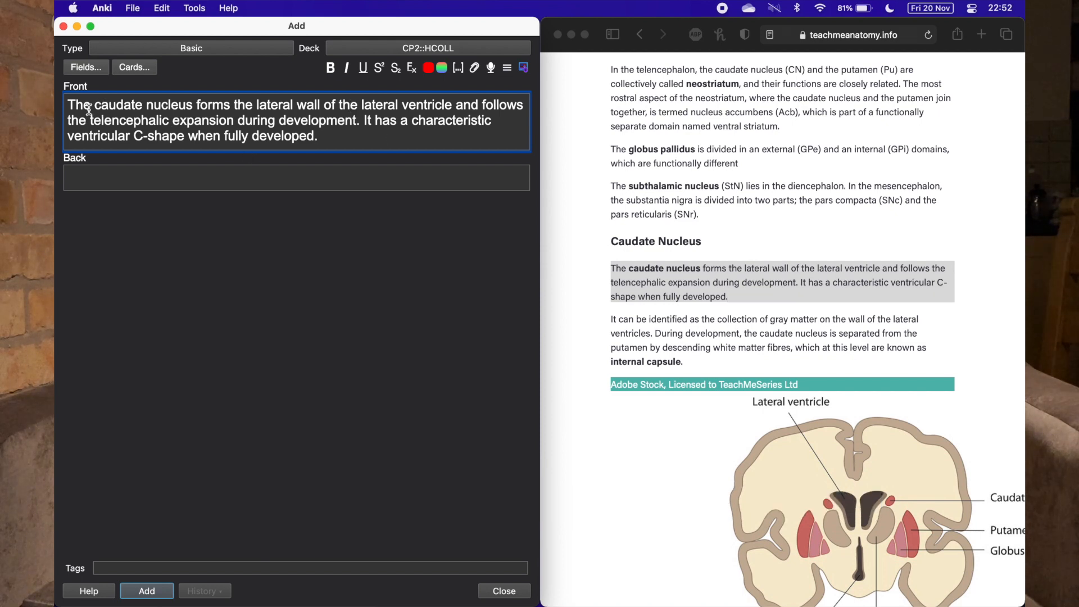
- Turn "caudate nucleus", both occurrences of "lateral", and "telencephalic" in the front text into separate cloze deletions c1 to c4
{"action": "left_click_drag", "start_coordinate": [95, 106], "coordinate": [191, 109]}
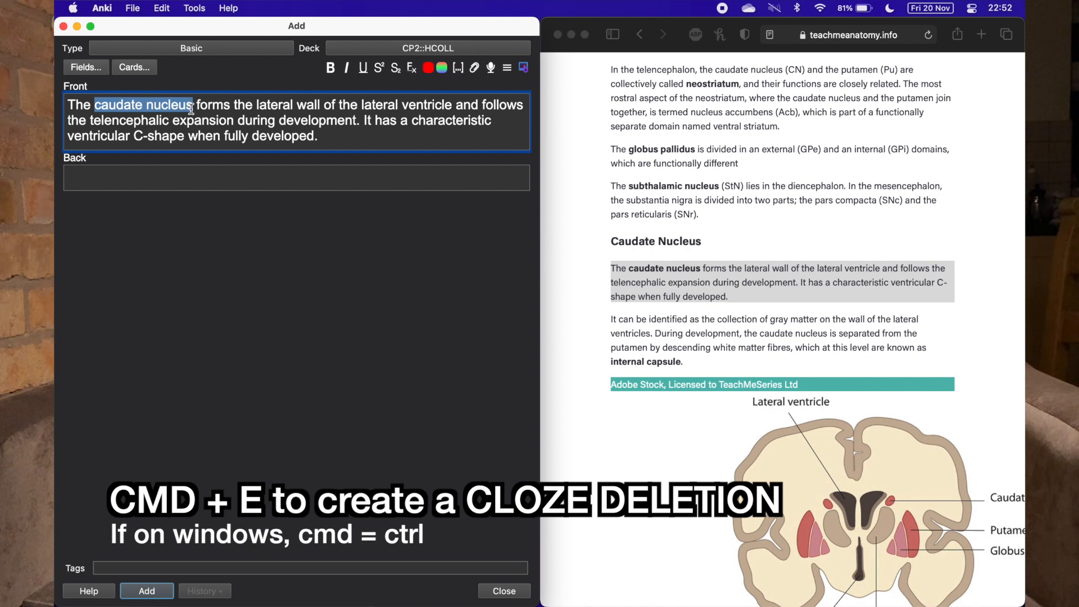
{"action": "key", "text": "super+e"}
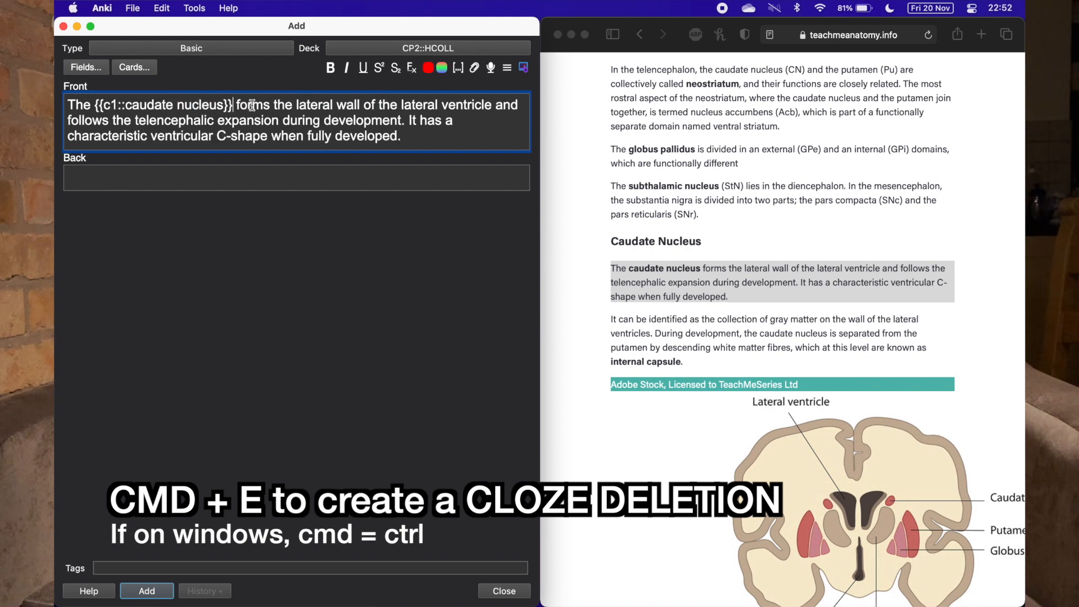
{"action": "left_click_drag", "start_coordinate": [296, 104], "coordinate": [332, 103]}
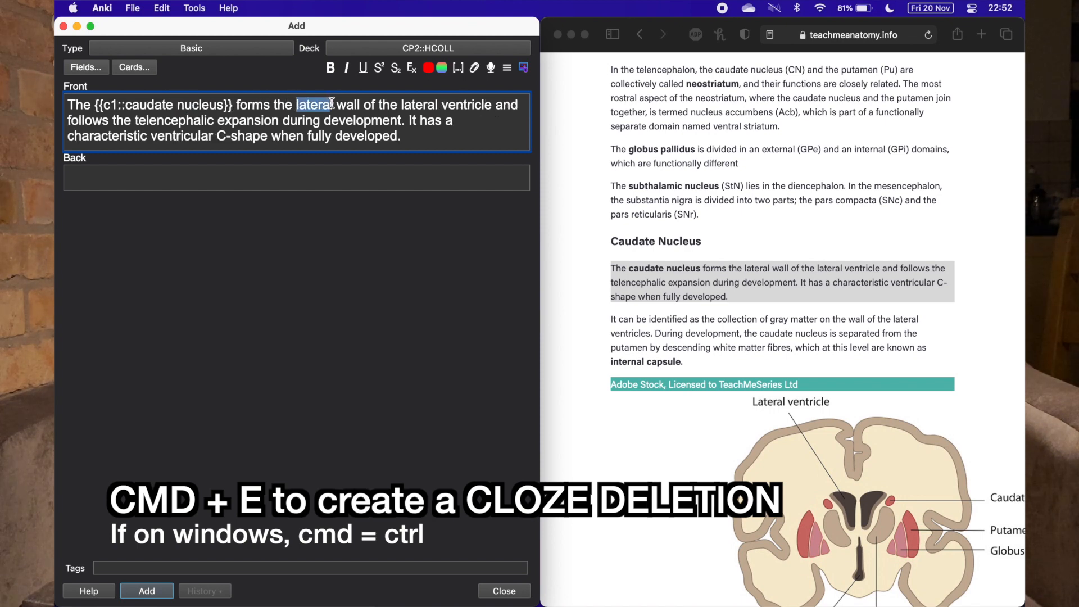
{"action": "key", "text": "super+e"}
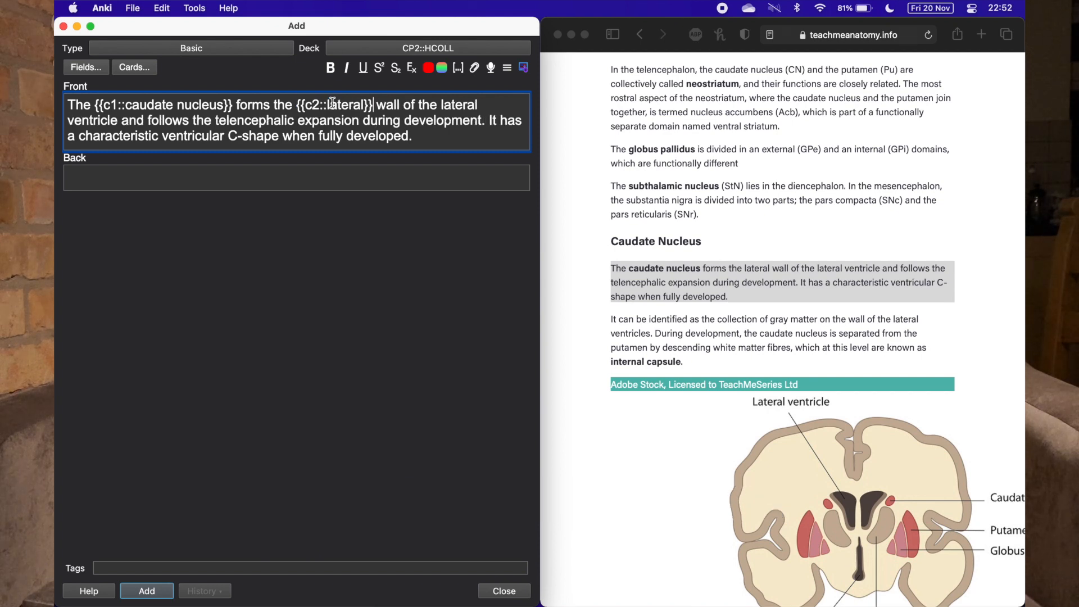
{"action": "double_click", "coordinate": [456, 104]}
{"action": "key", "text": "super+e"}
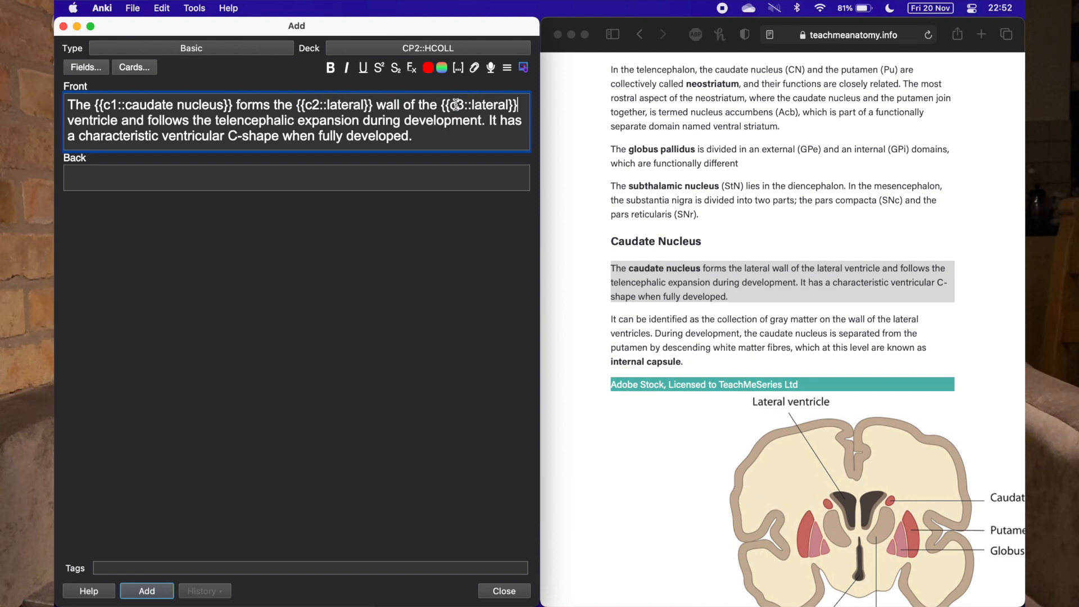
{"action": "double_click", "coordinate": [238, 121]}
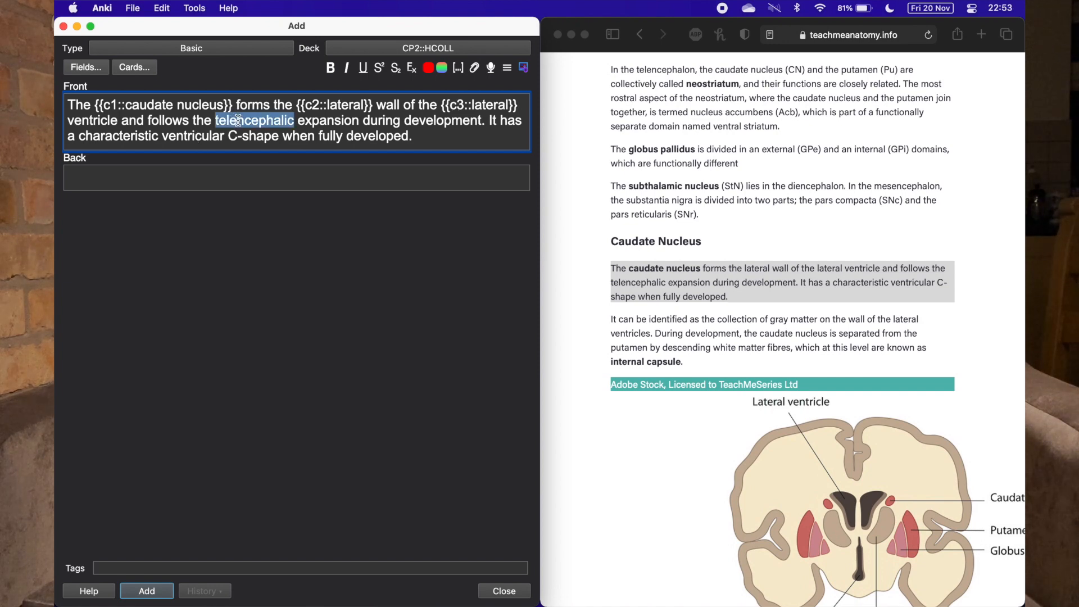
{"action": "key", "text": "super+shift+c"}
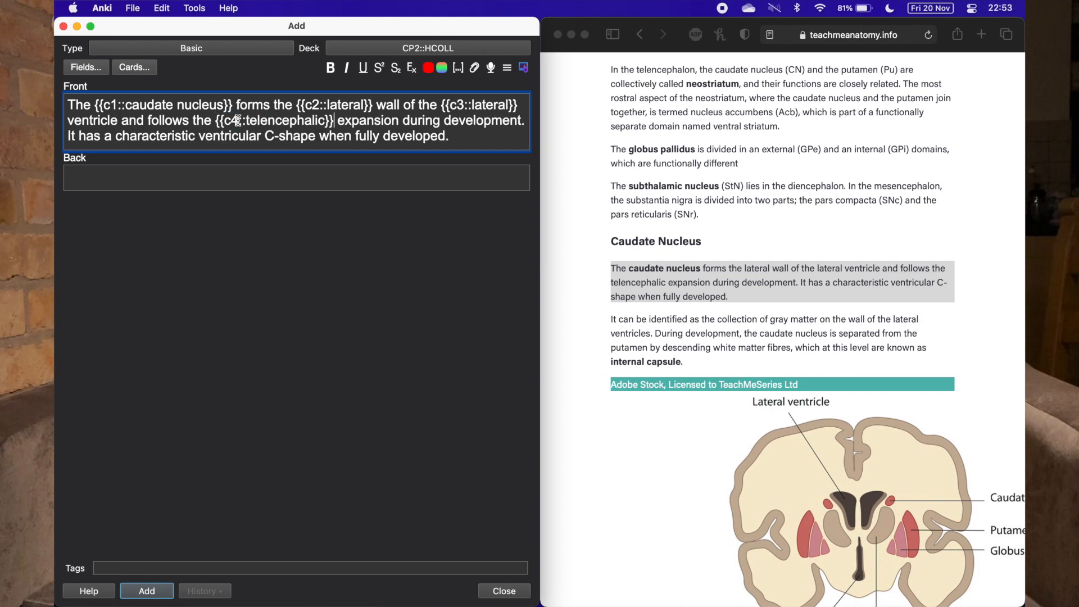
- Turn the "C" of "C-shape" into cloze deletion c5 and tag the note hcoll
{"action": "double_click", "coordinate": [269, 135]}
{"action": "key", "text": "super+shift+c"}
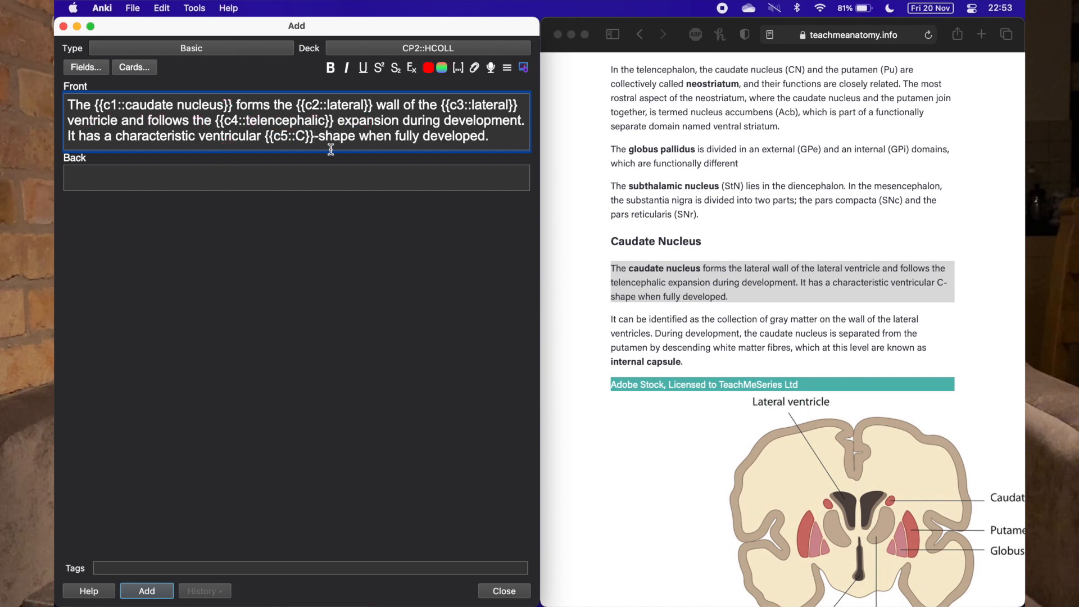
{"action": "left_click", "coordinate": [349, 568]}
{"action": "type", "text": "hcoll"}
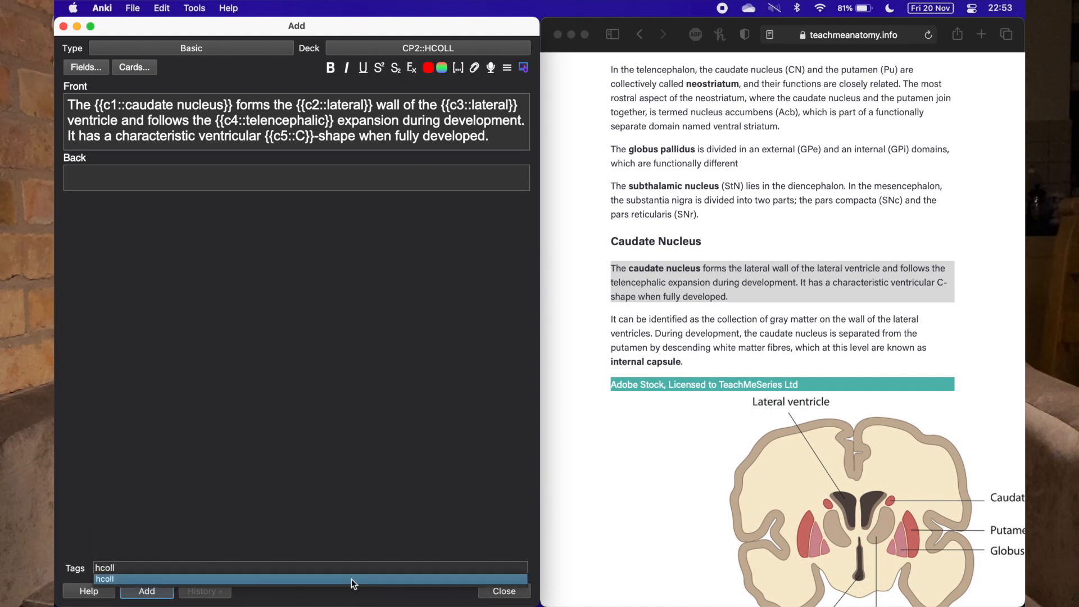
{"action": "left_click", "coordinate": [352, 578]}
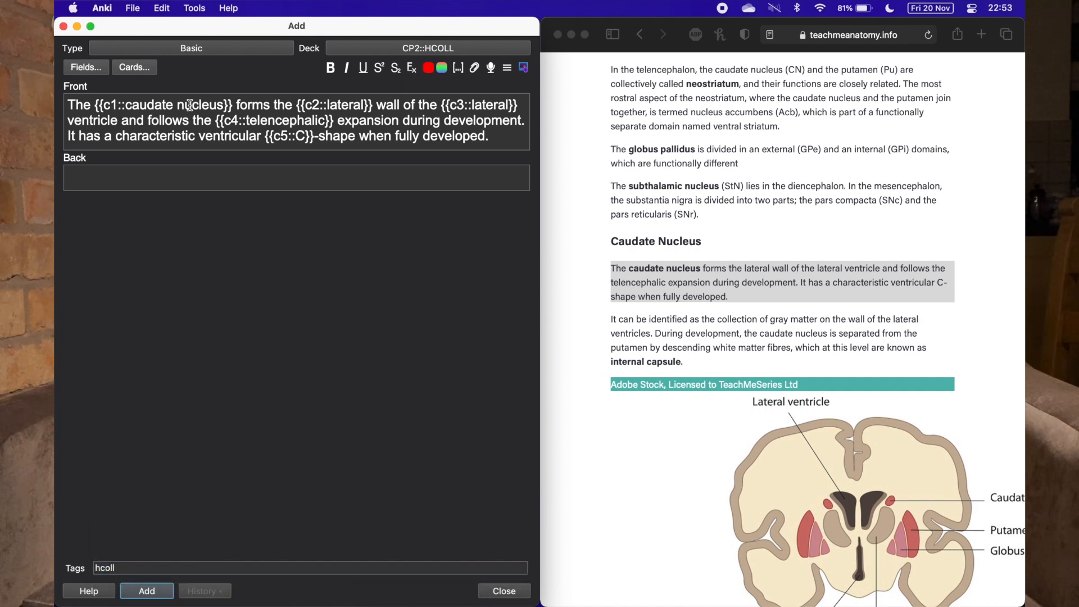
- Give the c2 and c3 "lateral" clozes the hint "medial or lateral?" and add the note to the deck
{"action": "left_click", "coordinate": [364, 105]}
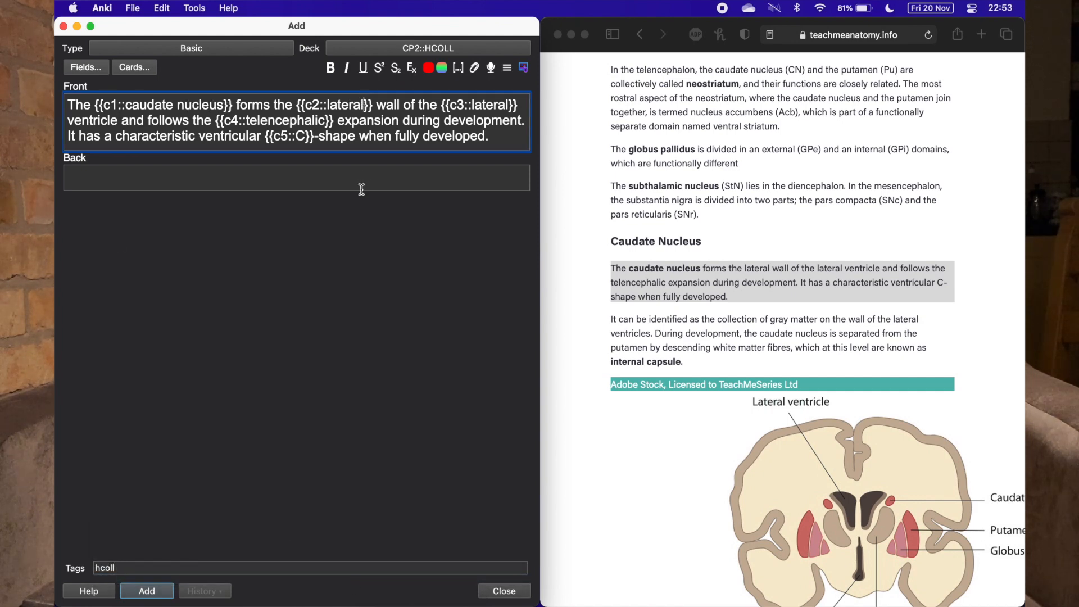
{"action": "type", "text": "::"}
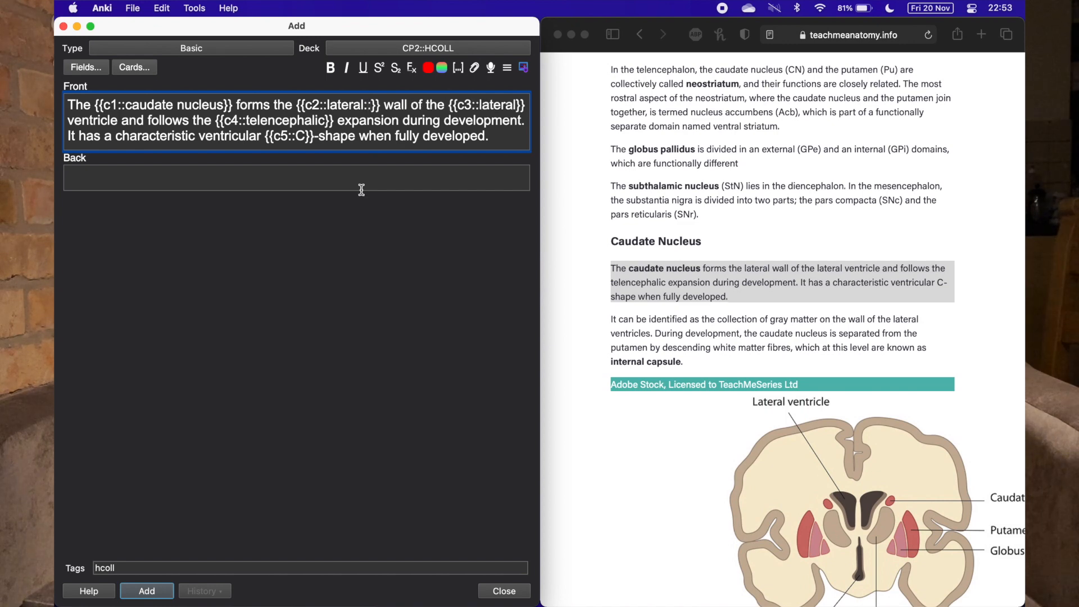
{"action": "type", "text": "medial or la"}
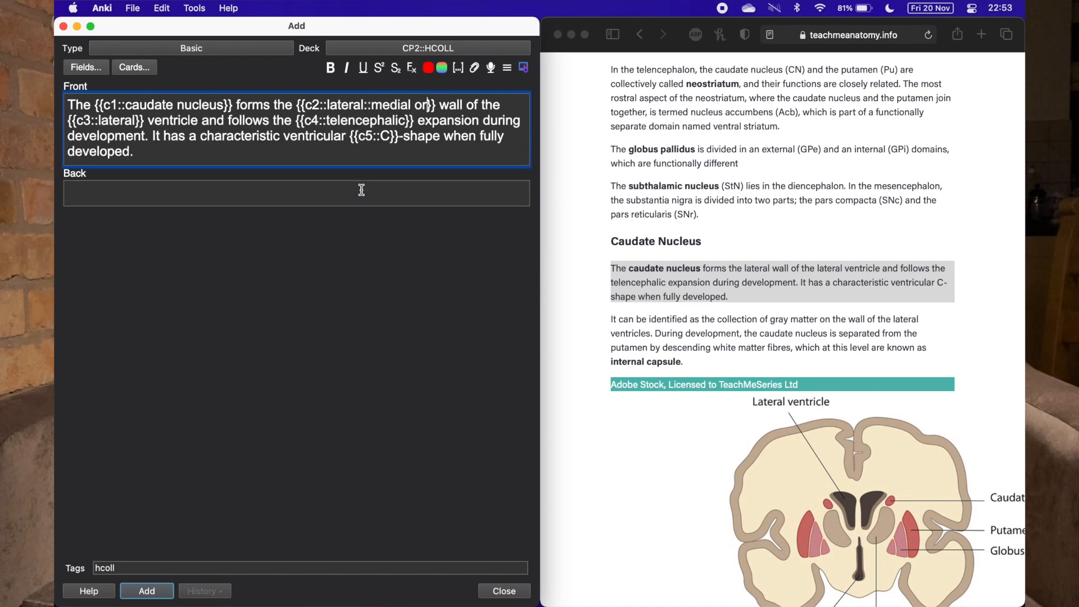
{"action": "type", "text": "teral?"}
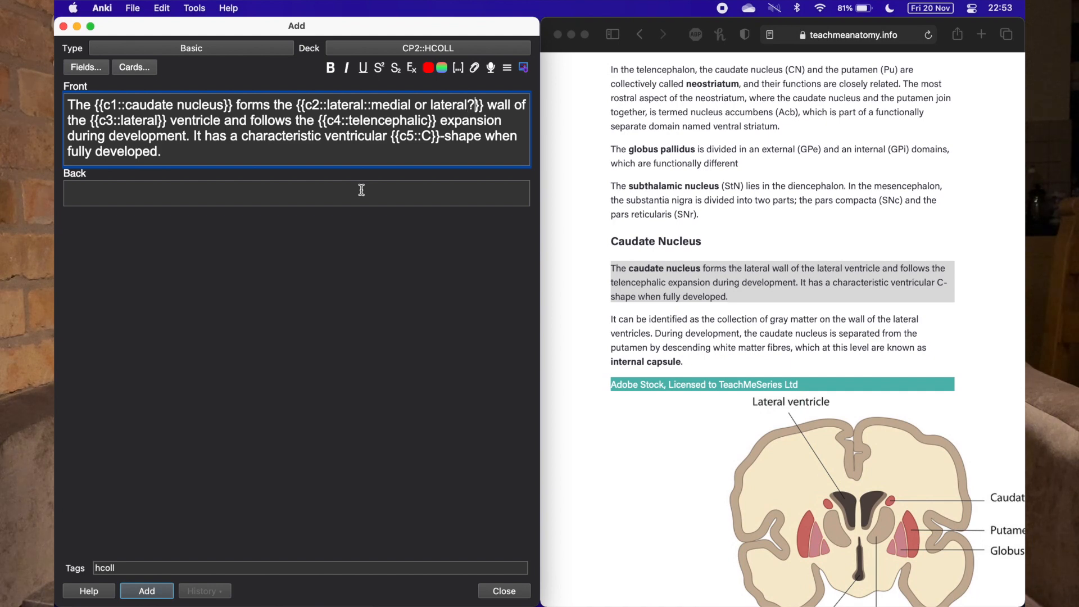
{"action": "left_click", "coordinate": [159, 121]}
{"action": "type", "text": "::media"}
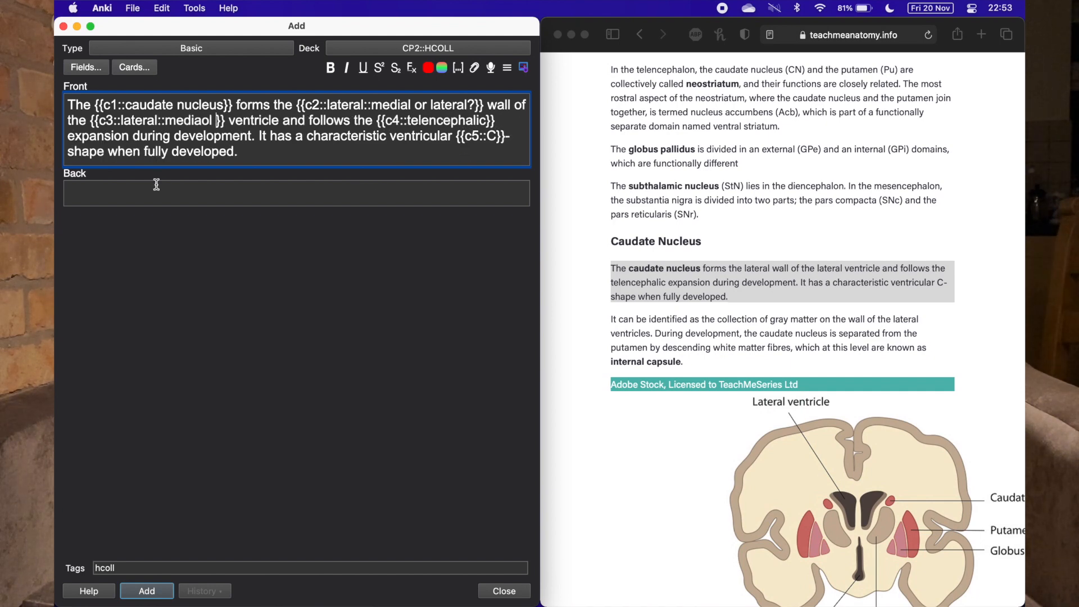
{"action": "type", "text": "l or lateral"}
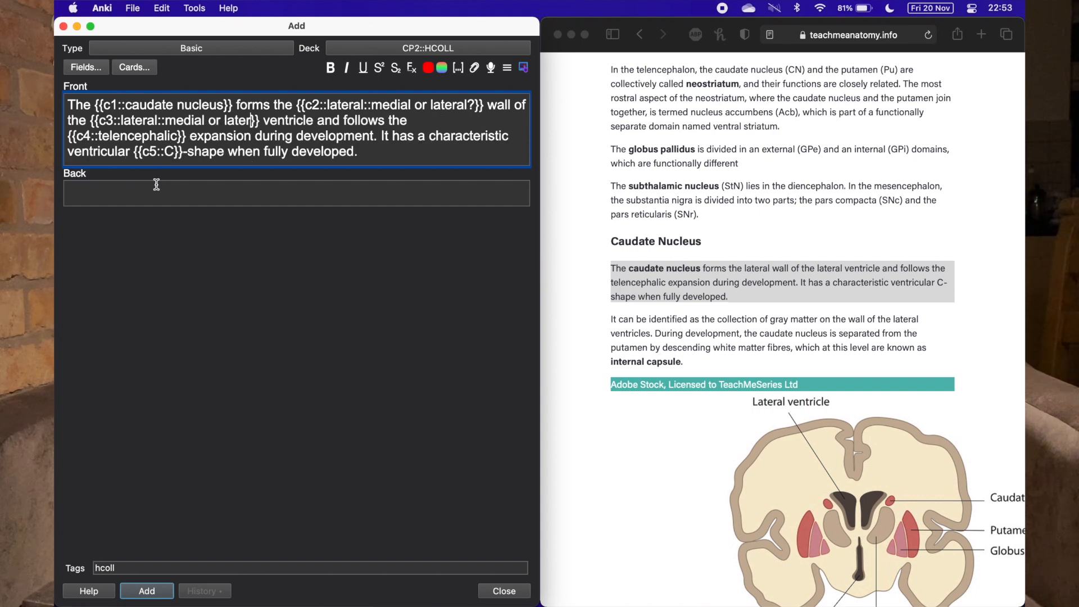
{"action": "type", "text": "?"}
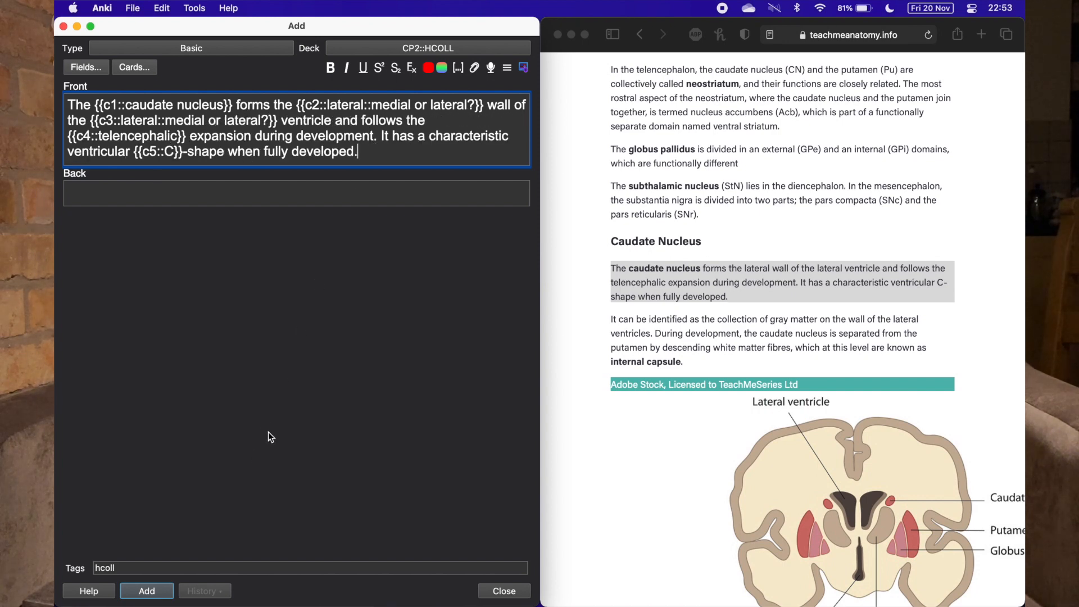
{"action": "left_click", "coordinate": [165, 590]}
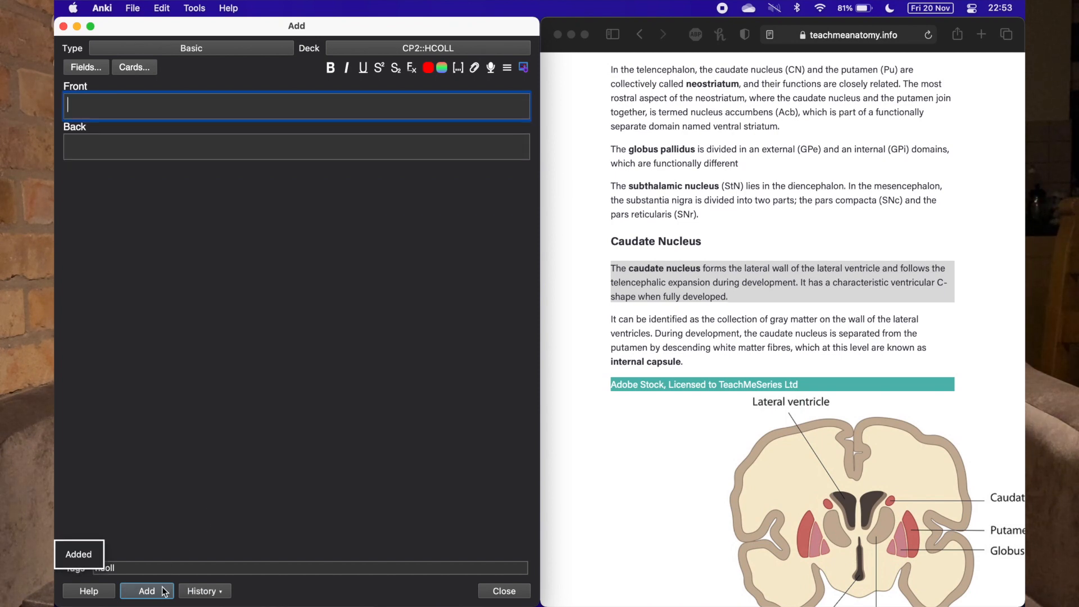
- Open the just-added caudate nucleus note from the history and preview its cloze cards' question and answer sides
{"action": "left_click", "coordinate": [194, 590]}
{"action": "left_click", "coordinate": [238, 591]}
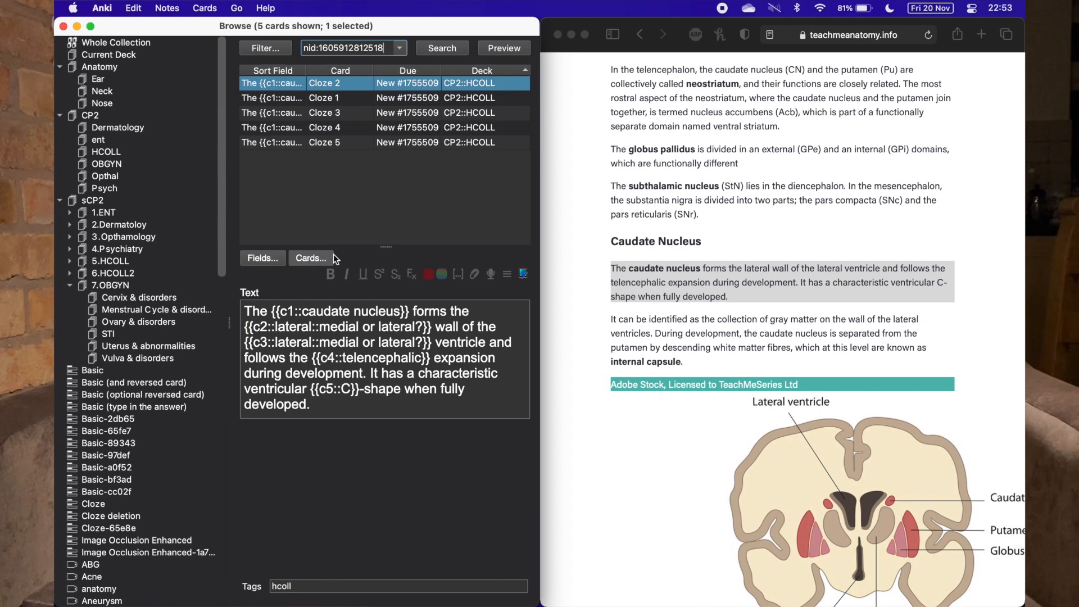
{"action": "left_click", "coordinate": [512, 52]}
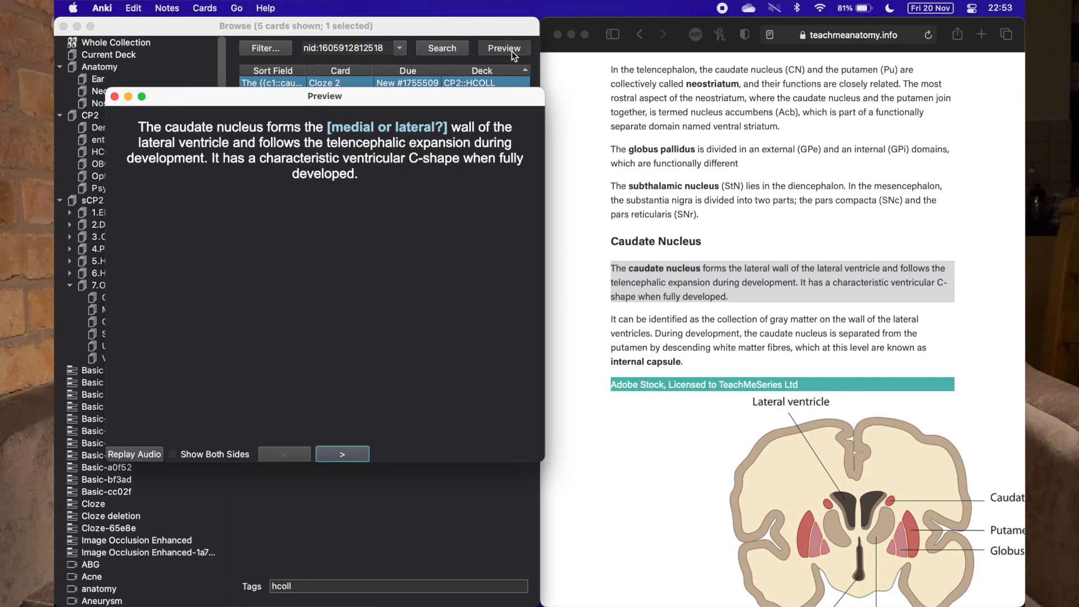
{"action": "left_click", "coordinate": [343, 454]}
{"action": "left_click", "coordinate": [292, 454]}
{"action": "left_click", "coordinate": [335, 456]}
{"action": "left_click", "coordinate": [335, 456]}
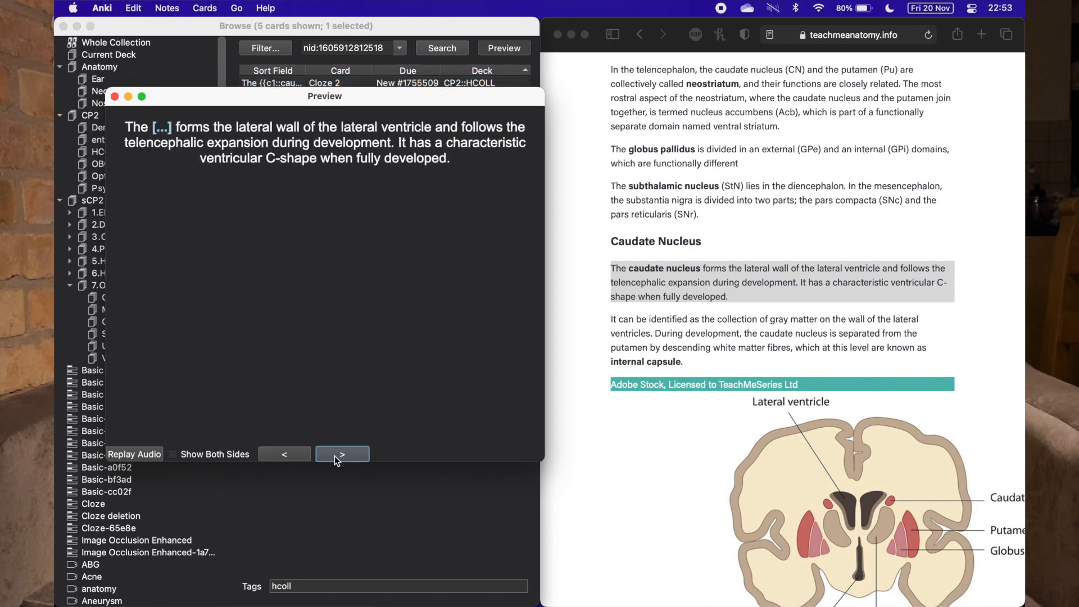
{"action": "left_click", "coordinate": [335, 456]}
{"action": "left_click", "coordinate": [335, 456]}
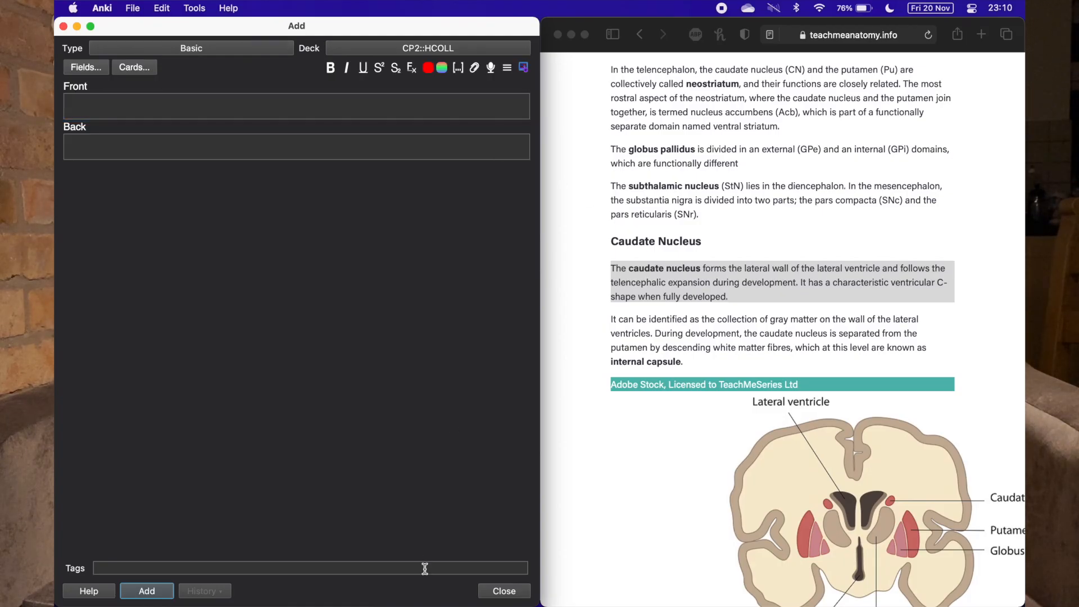
- Tag the new note hcoll and copy the article's first Caudate Nucleus paragraph into its front field
{"action": "type", "text": "hcoll"}
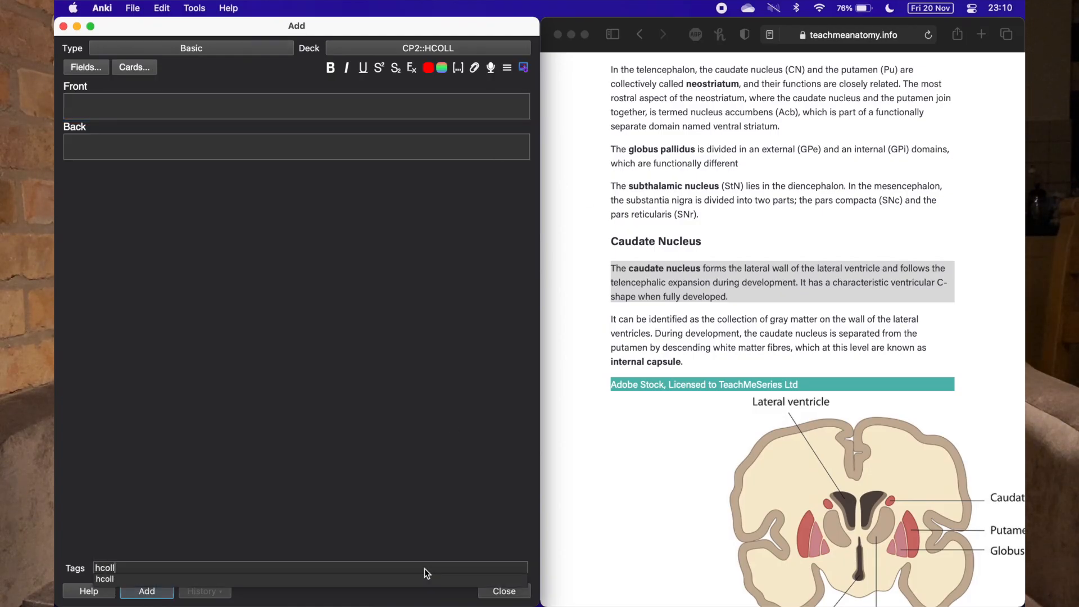
{"action": "left_click", "coordinate": [656, 289]}
{"action": "right_click", "coordinate": [663, 282]}
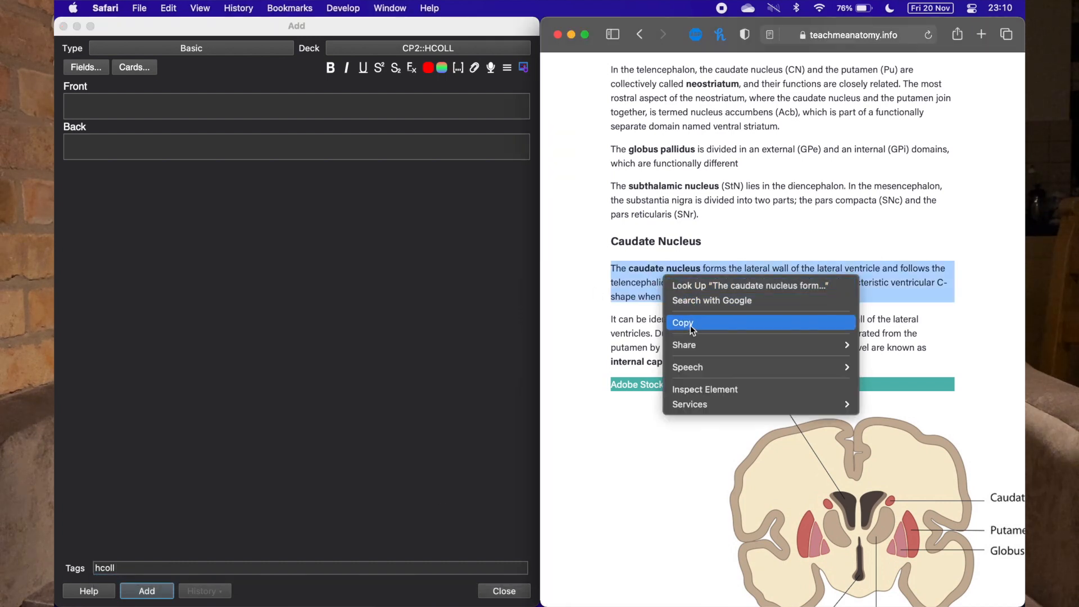
{"action": "left_click", "coordinate": [688, 320]}
{"action": "left_click", "coordinate": [285, 109]}
{"action": "right_click", "coordinate": [287, 108]}
{"action": "left_click", "coordinate": [309, 149]}
{"action": "key", "text": "BackSpace"}
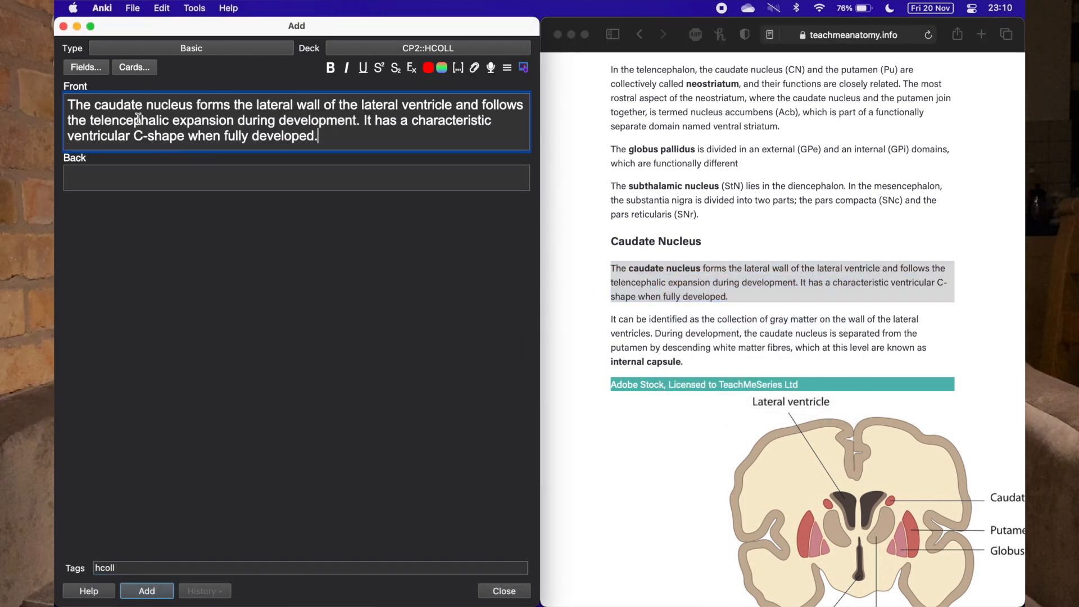
- Turn "caudate", "nucleus", the first "lateral" and "wall" into cloze deletions that all share number c1
{"action": "double_click", "coordinate": [124, 104]}
{"action": "key", "text": "super+shift+c"}
{"action": "double_click", "coordinate": [197, 105]}
{"action": "key", "text": "alt+shift+super+c"}
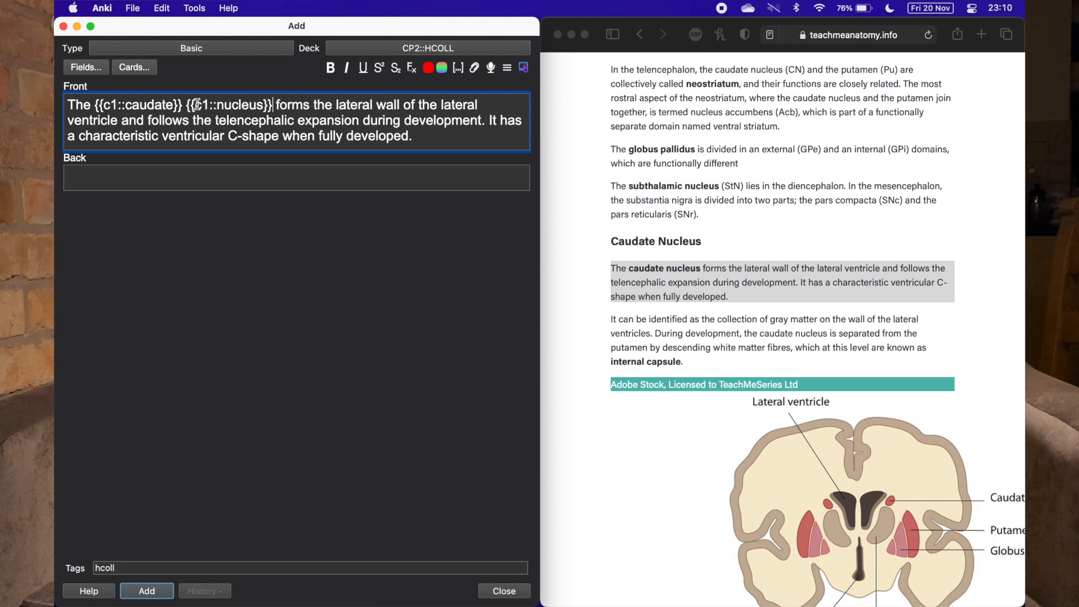
{"action": "double_click", "coordinate": [352, 105]}
{"action": "key", "text": "alt+shift+super+c"}
{"action": "double_click", "coordinate": [427, 106]}
{"action": "key", "text": "alt+shift+super+c"}
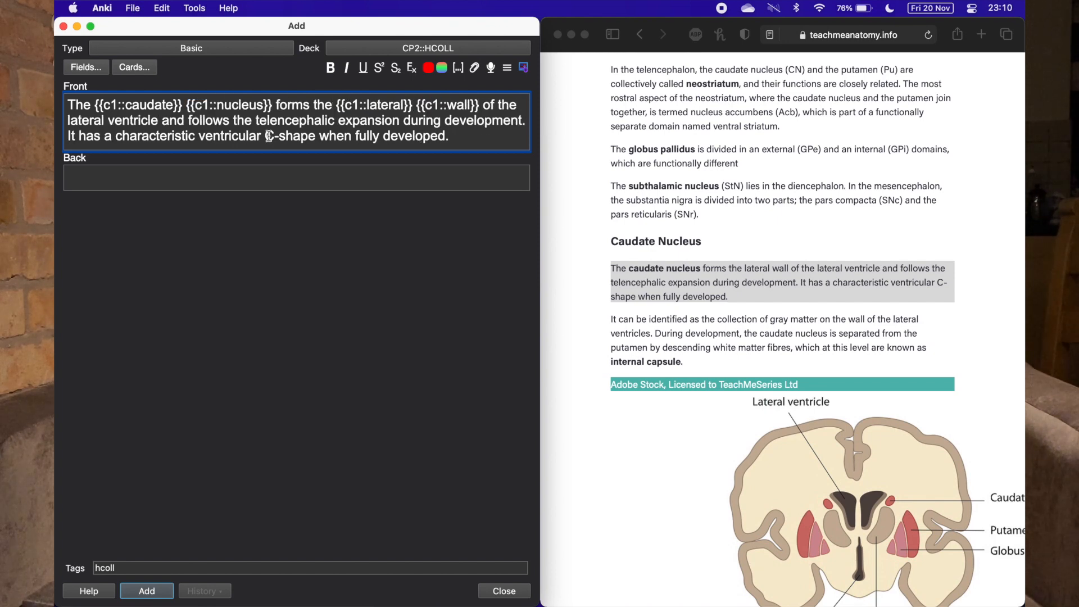
- Turn "telencephalic", "expansion", "characteristic" and "ventricular" into separate cloze deletions c2 to c5
{"action": "double_click", "coordinate": [268, 119]}
{"action": "key", "text": "super+shift+c"}
{"action": "double_click", "coordinate": [400, 119]}
{"action": "key", "text": "super+shift+c"}
{"action": "double_click", "coordinate": [271, 137]}
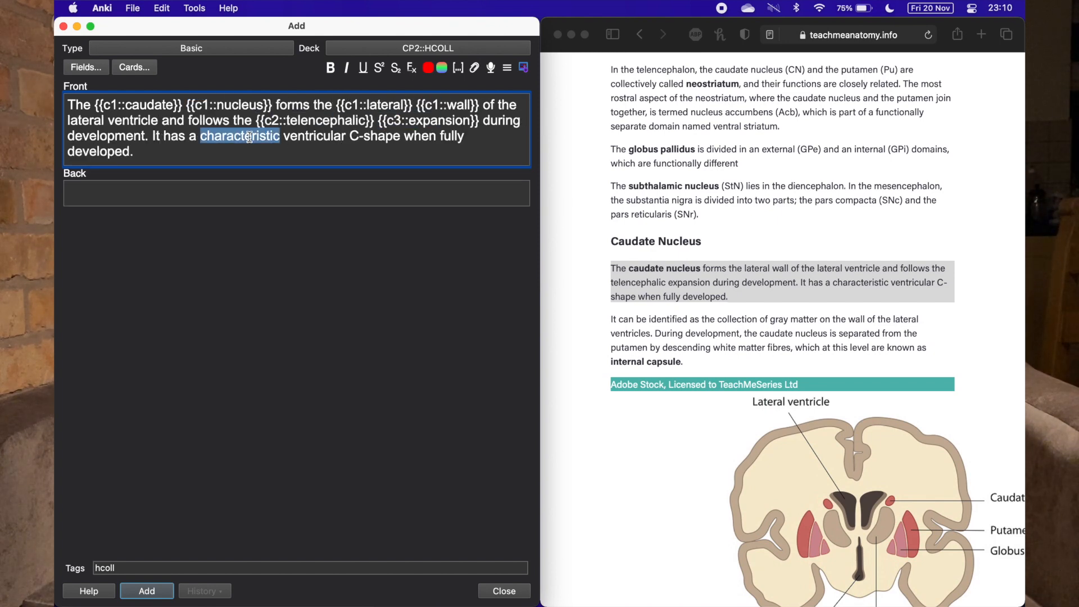
{"action": "key", "text": "super+shift+c"}
{"action": "double_click", "coordinate": [330, 139]}
{"action": "key", "text": "super+shift+c"}
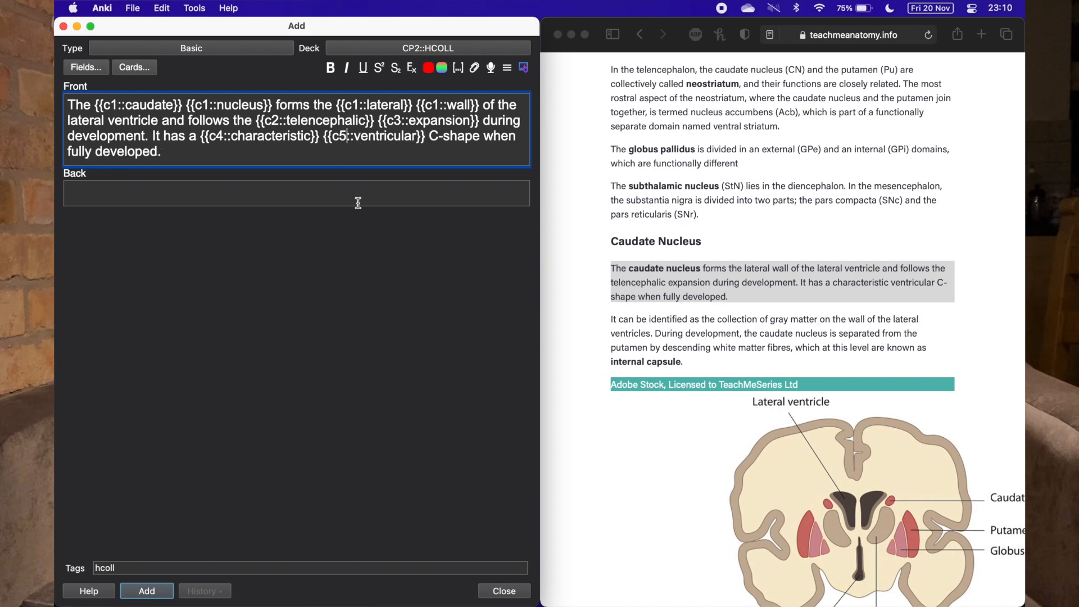
- Renumber the "ventricular" cloze to c1 and add the note to the deck
{"action": "key", "text": "BackSpace"}
{"action": "type", "text": "1"}
{"action": "left_click", "coordinate": [147, 590]}
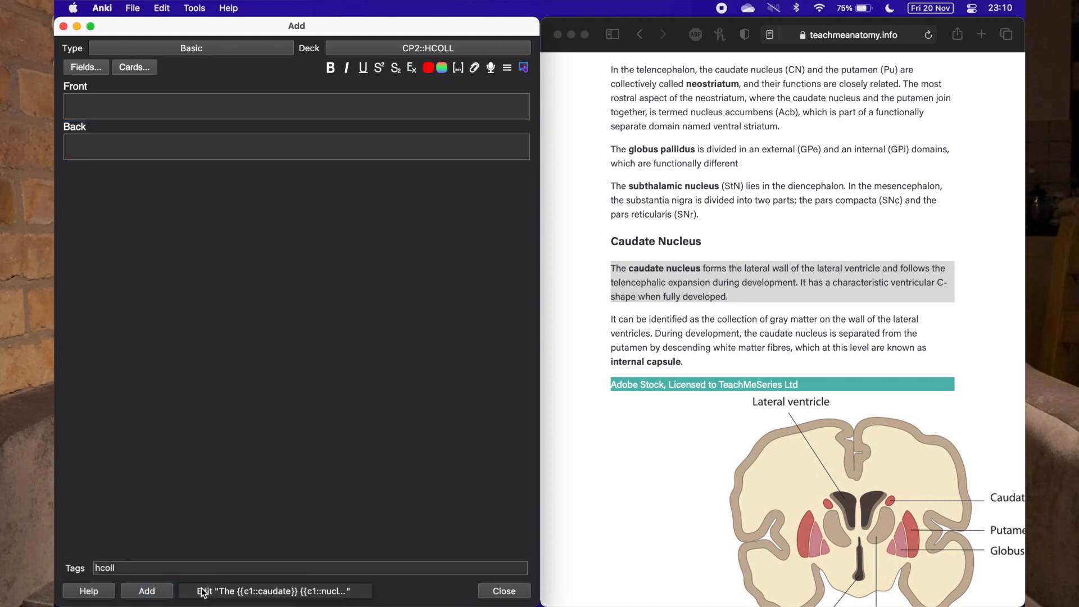
- Open the newly added note from the history and preview its cards, including the shared c1 card
{"action": "left_click", "coordinate": [221, 591]}
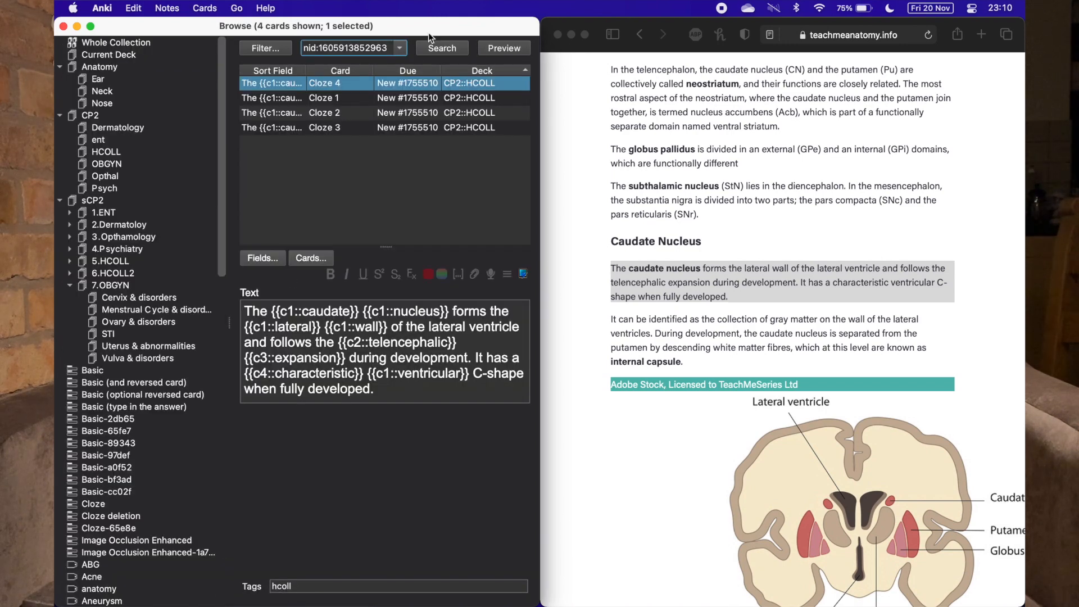
{"action": "left_click", "coordinate": [504, 48]}
{"action": "left_click", "coordinate": [340, 453]}
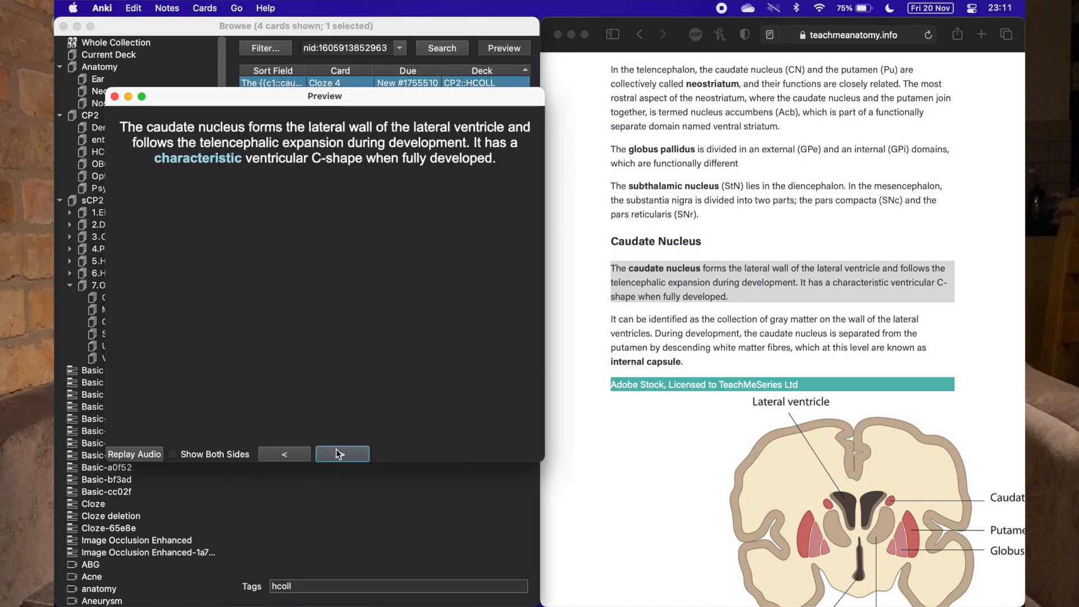
{"action": "left_click", "coordinate": [340, 454]}
{"action": "left_click", "coordinate": [339, 454]}
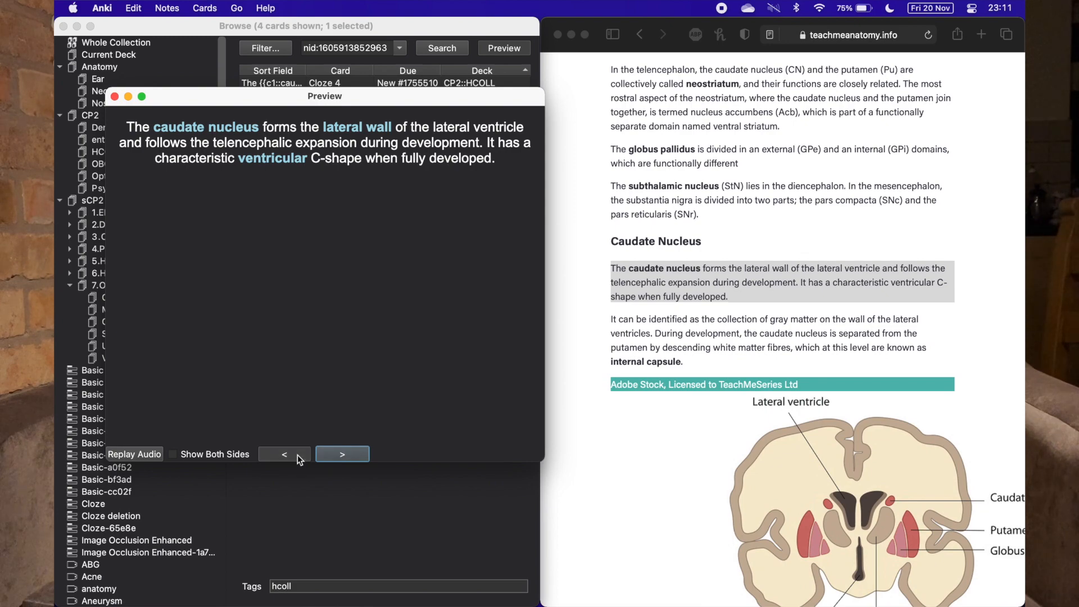
{"action": "left_click", "coordinate": [298, 453]}
{"action": "left_click", "coordinate": [331, 456]}
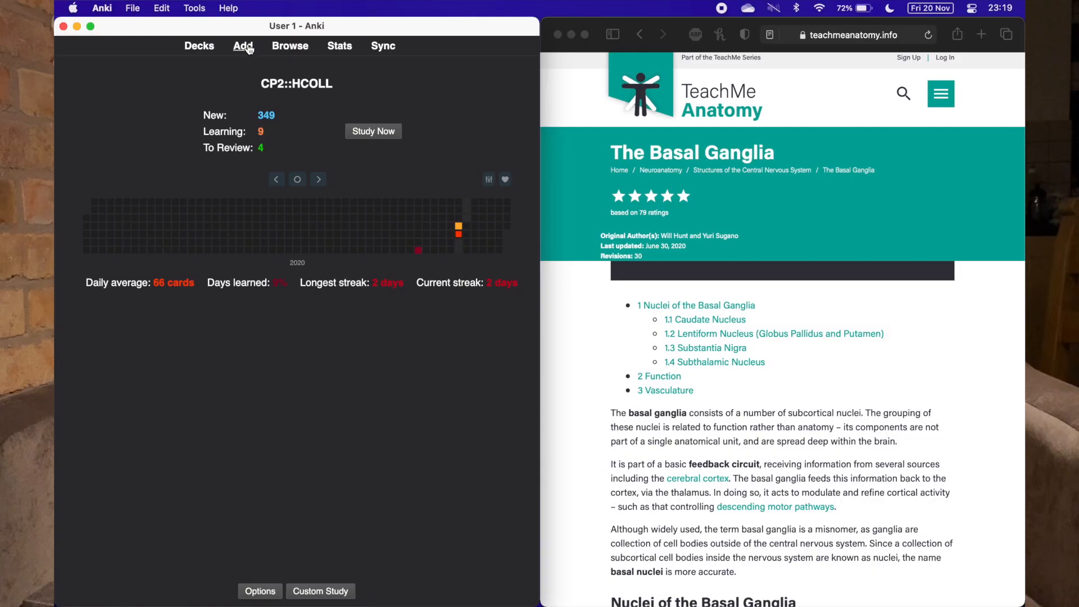
- Begin another note in CP2::HCOLL and tag it hcoll
{"action": "left_click", "coordinate": [249, 48]}
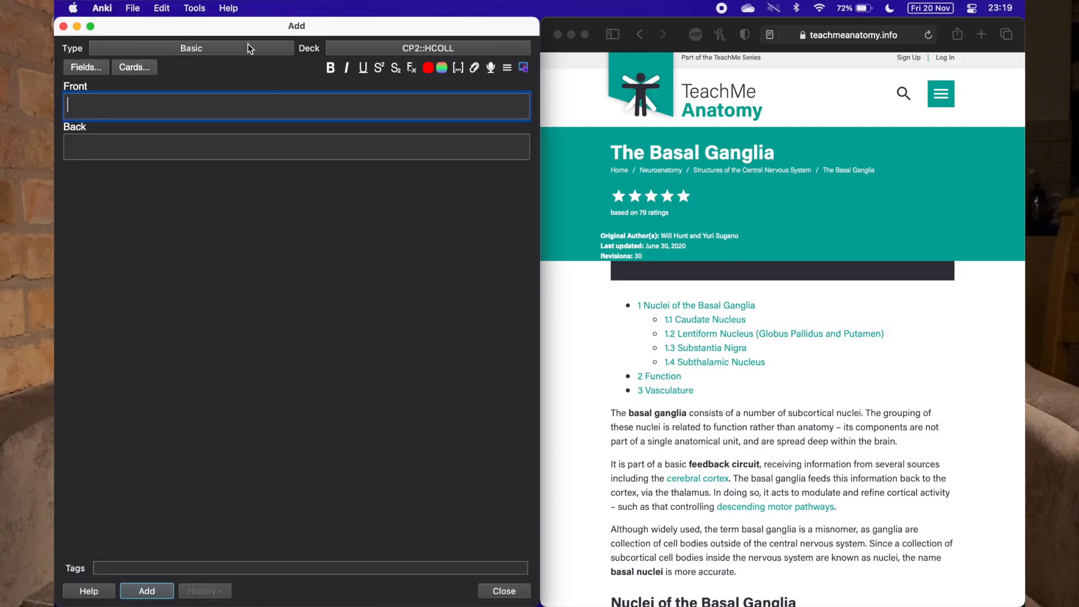
{"action": "left_click", "coordinate": [237, 565]}
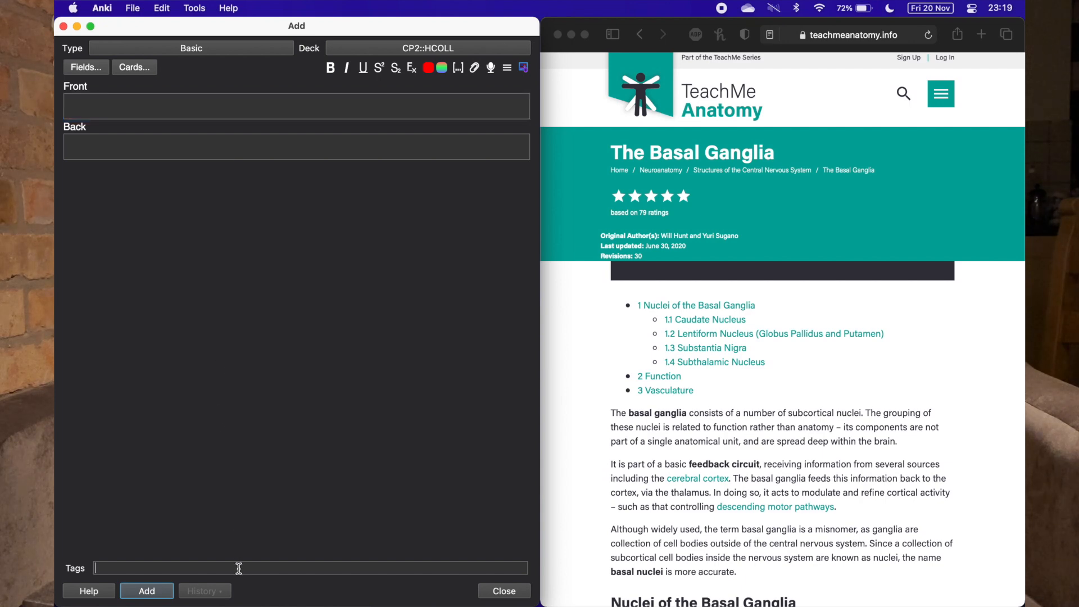
{"action": "type", "text": "hcoll"}
{"action": "left_click", "coordinate": [433, 112]}
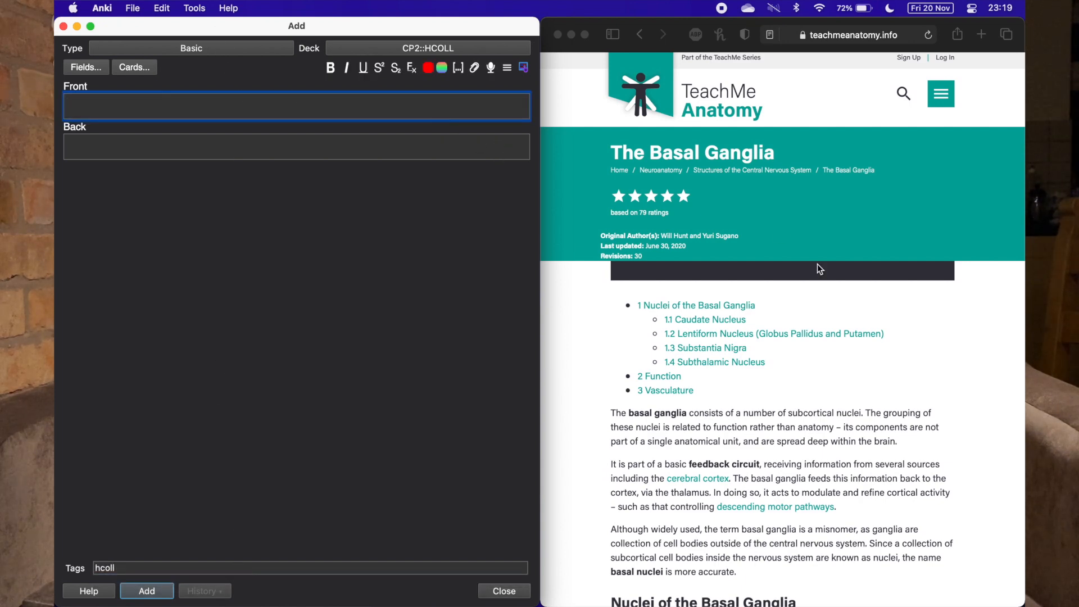
- Capture a screenshot of the article's labelled coronal brain diagram and save it to the clipboard
{"action": "scroll", "coordinate": [818, 265], "scroll_direction": "down", "scroll_amount": 15}
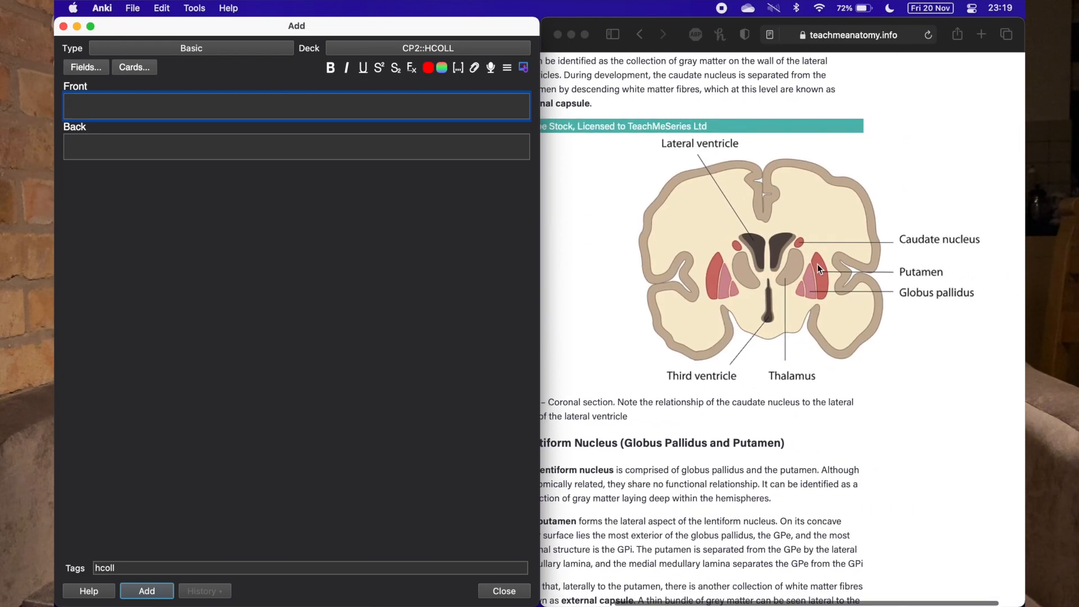
{"action": "key", "text": "super+shift+4"}
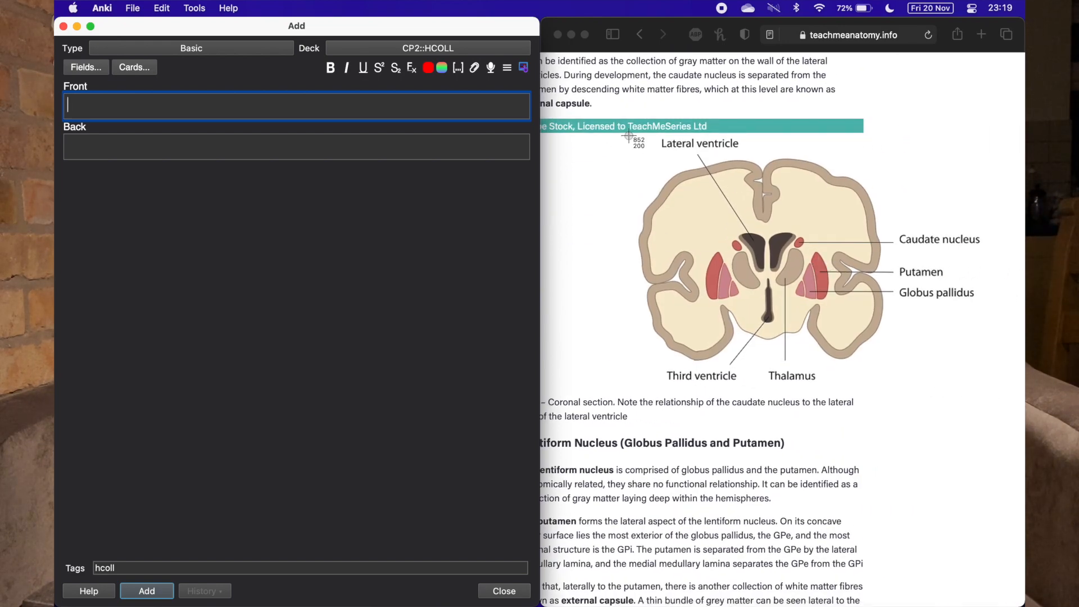
{"action": "left_click_drag", "start_coordinate": [628, 135], "coordinate": [991, 387]}
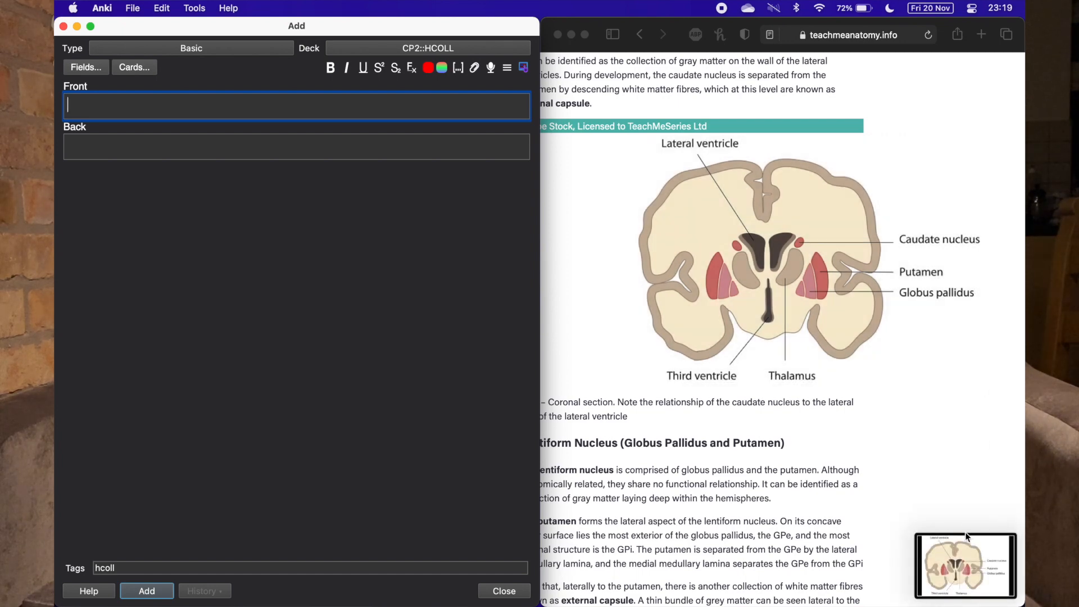
{"action": "right_click", "coordinate": [966, 559]}
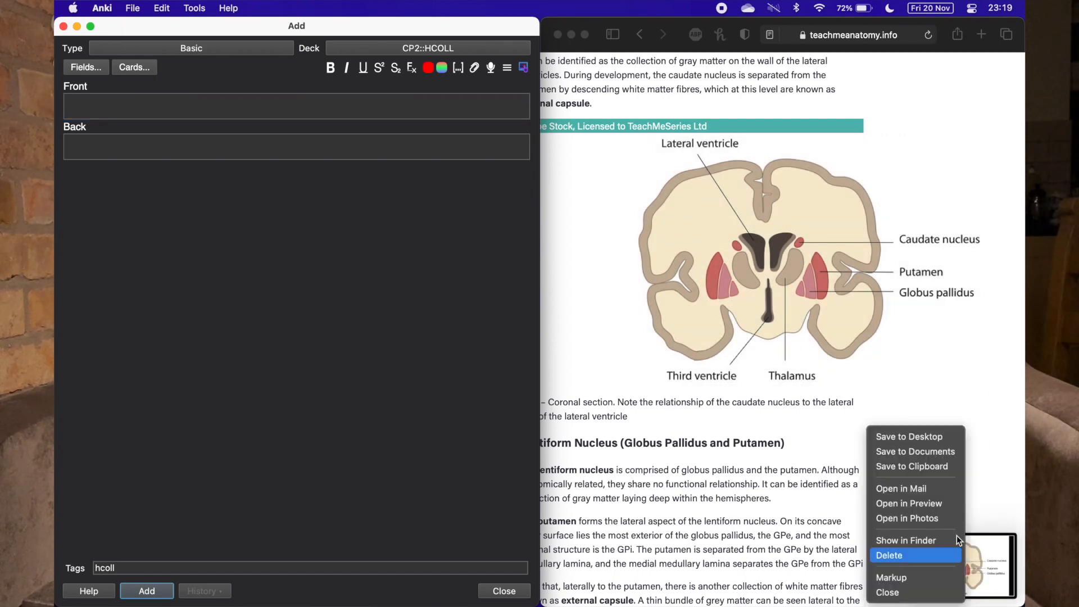
{"action": "left_click", "coordinate": [940, 466]}
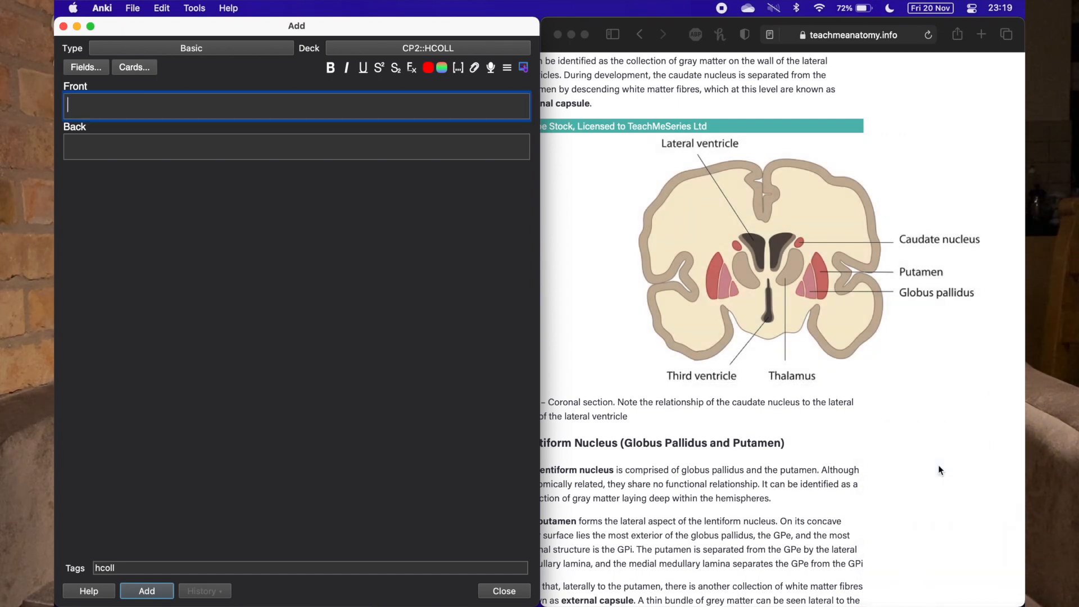
- Load the captured diagram into Image Occlusion Enhanced and draw rectangular masks over "Lateral", "Third" and "Thalamus" in its labels
{"action": "left_click", "coordinate": [526, 67]}
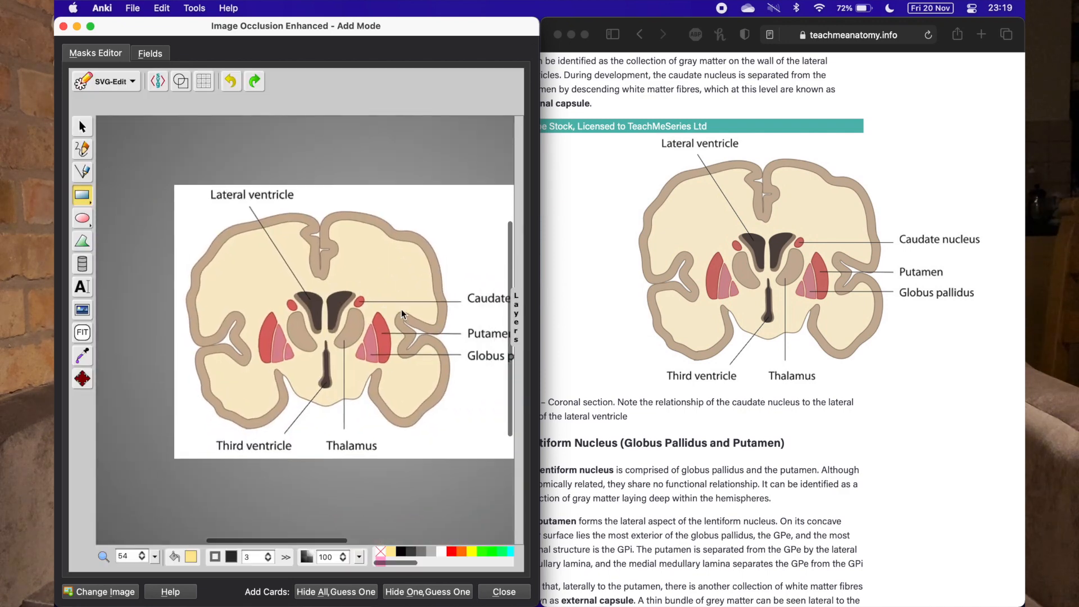
{"action": "scroll", "coordinate": [401, 309], "scroll_direction": "right", "scroll_amount": 3}
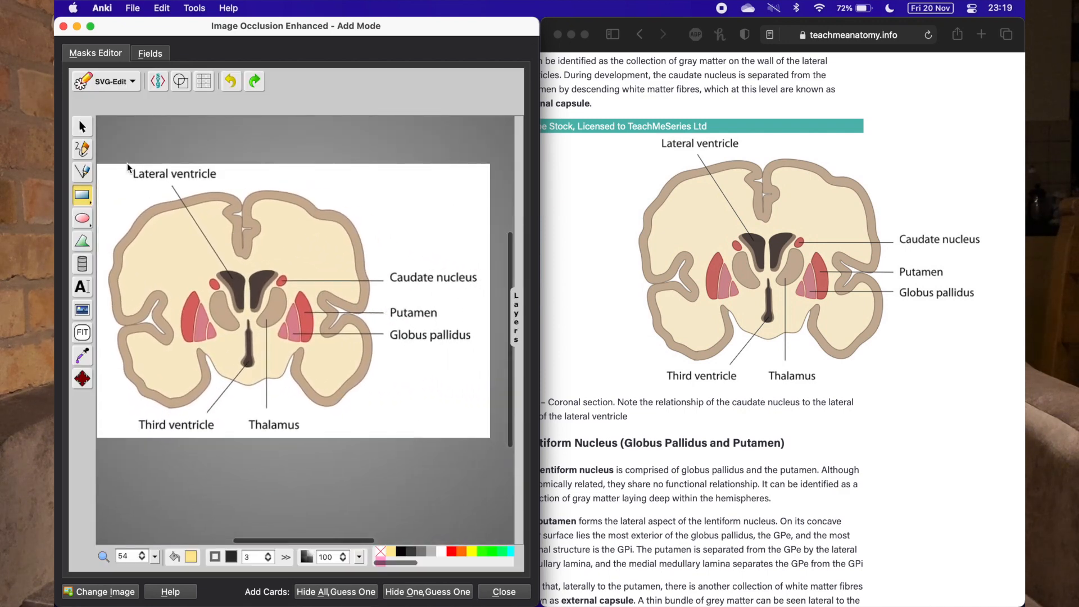
{"action": "left_click_drag", "start_coordinate": [127, 162], "coordinate": [169, 181]}
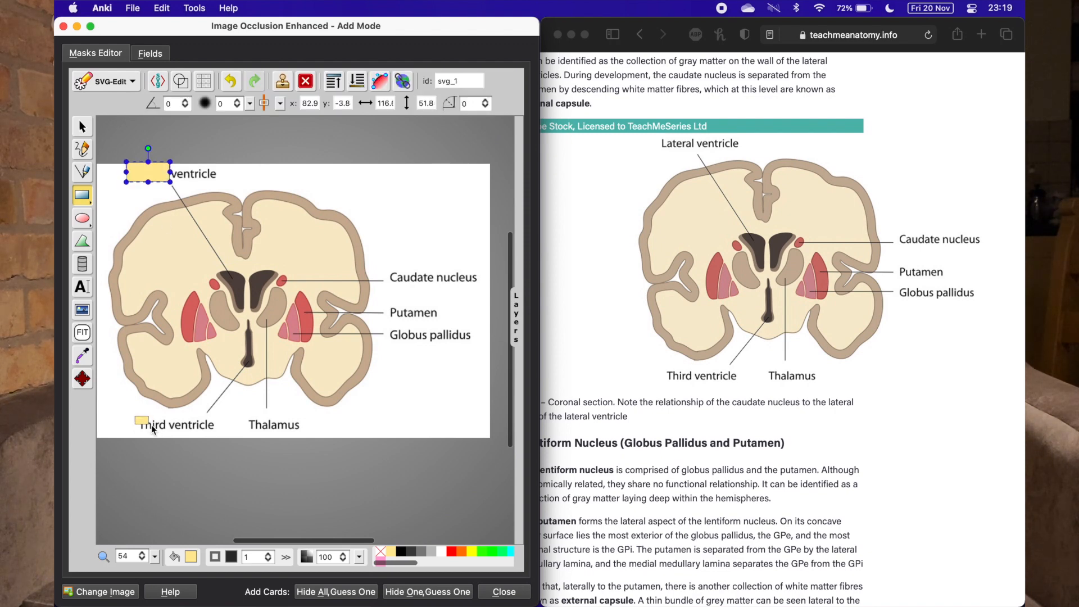
{"action": "left_click_drag", "start_coordinate": [169, 438], "coordinate": [169, 438]}
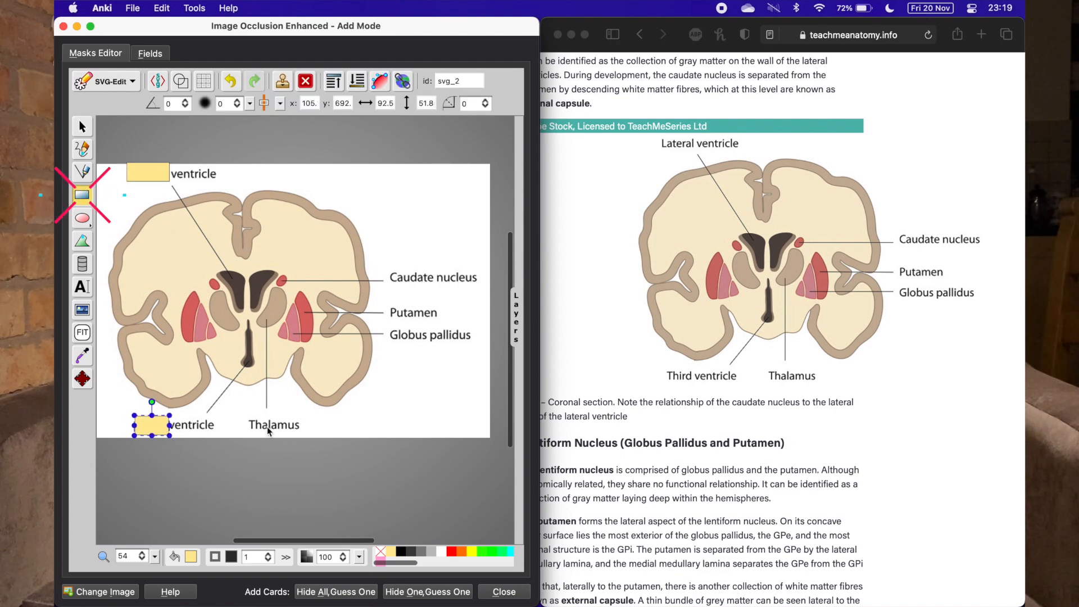
{"action": "left_click_drag", "start_coordinate": [247, 415], "coordinate": [304, 433]}
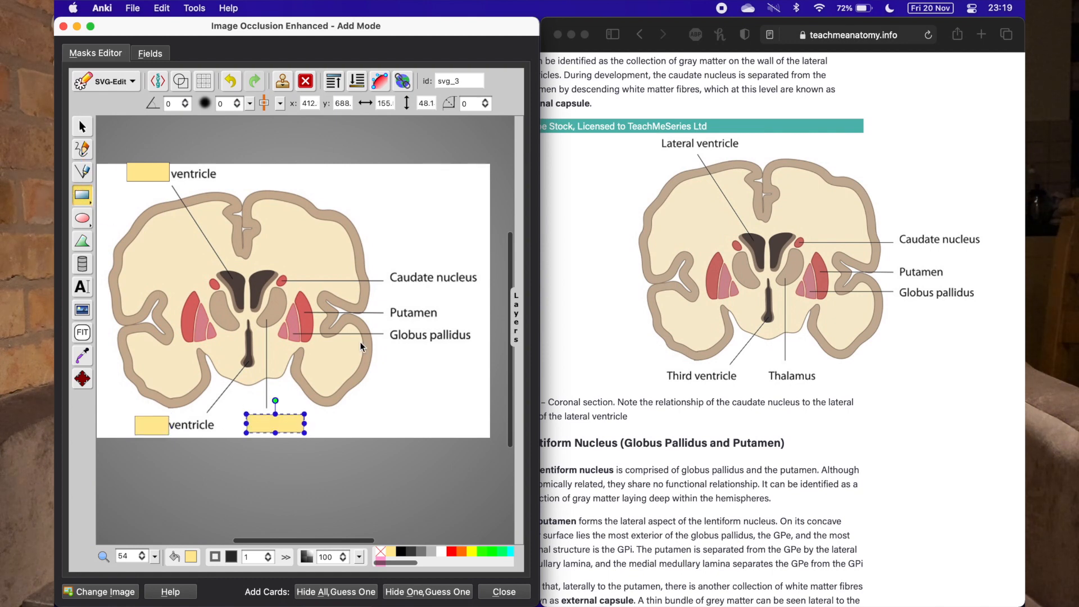